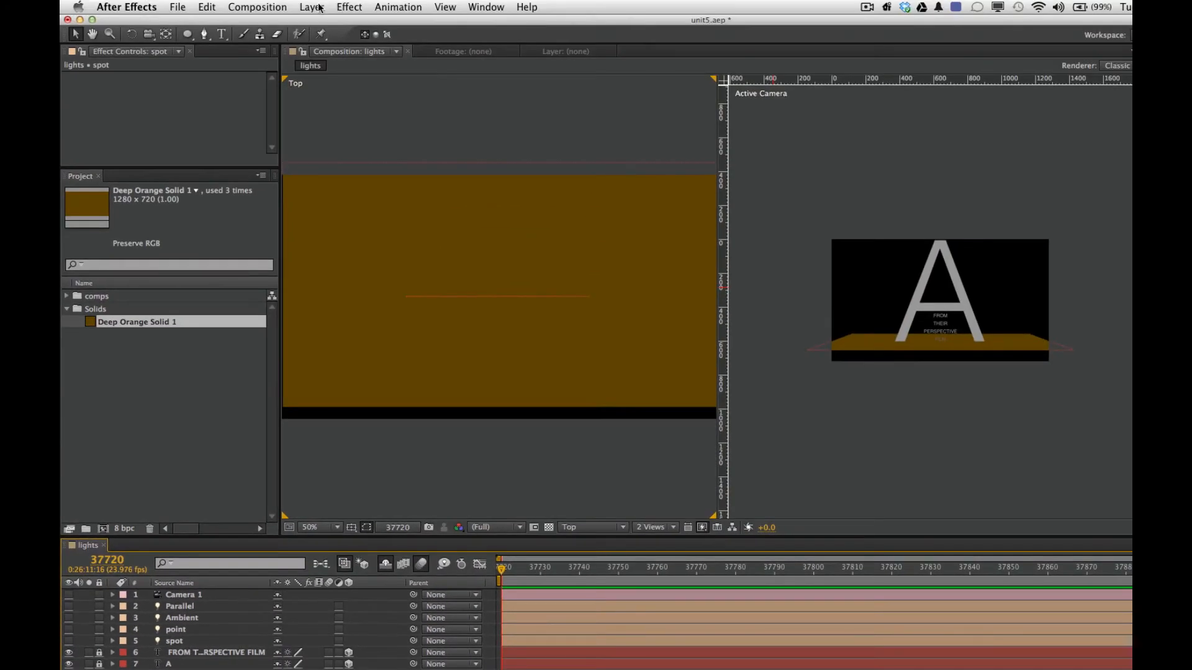
Open the settings for a new light, review the available light types, and cancel without creating the light.
click(318, 7)
mouse_move(320, 23)
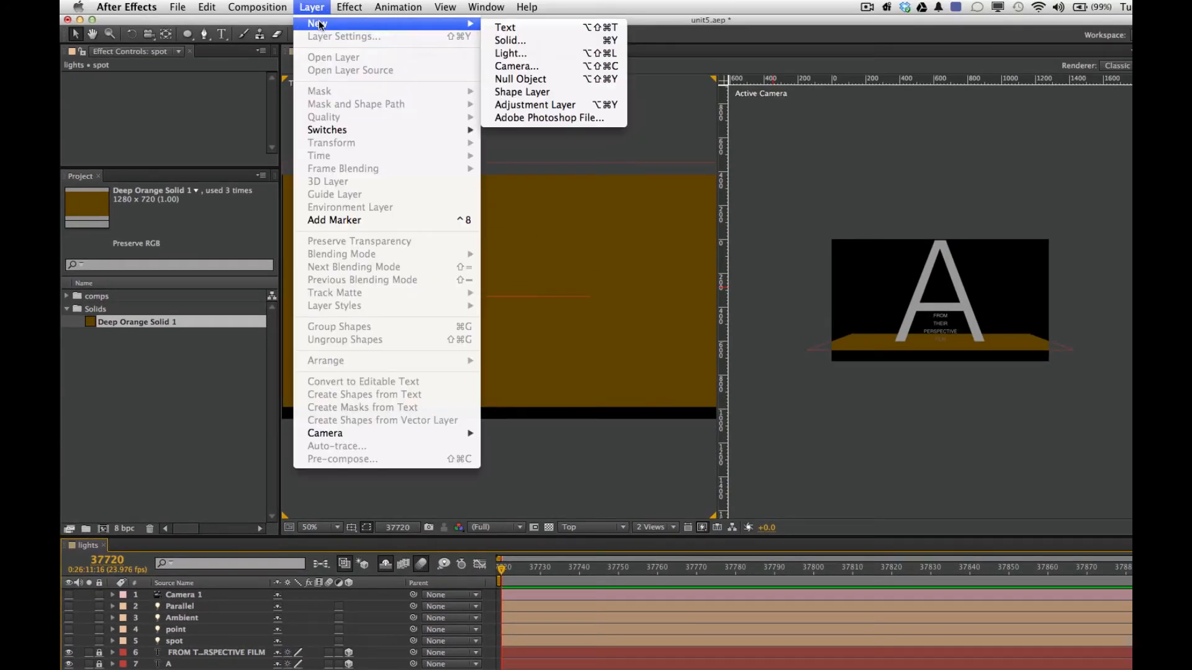
click(536, 54)
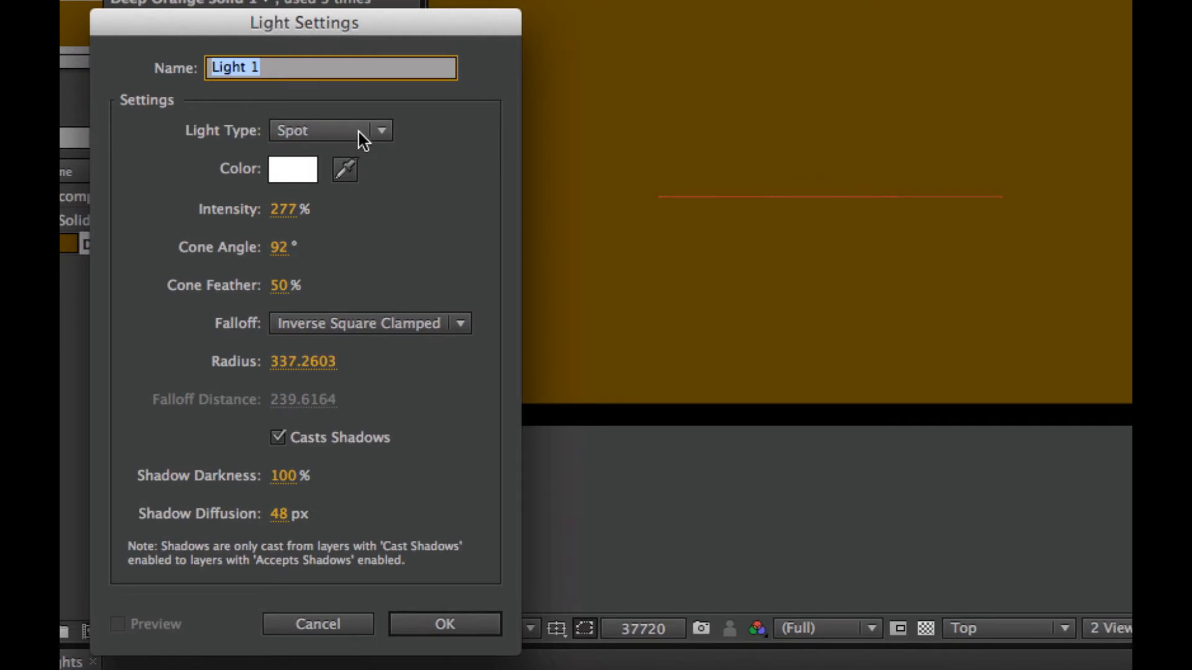
click(321, 132)
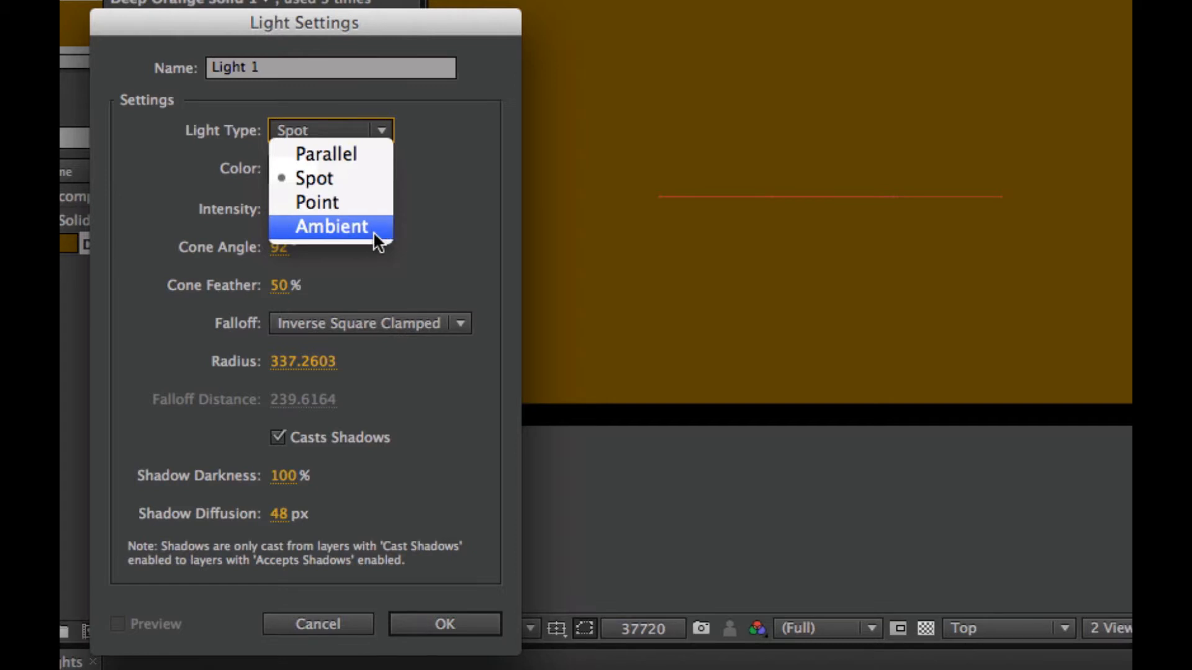
click(431, 237)
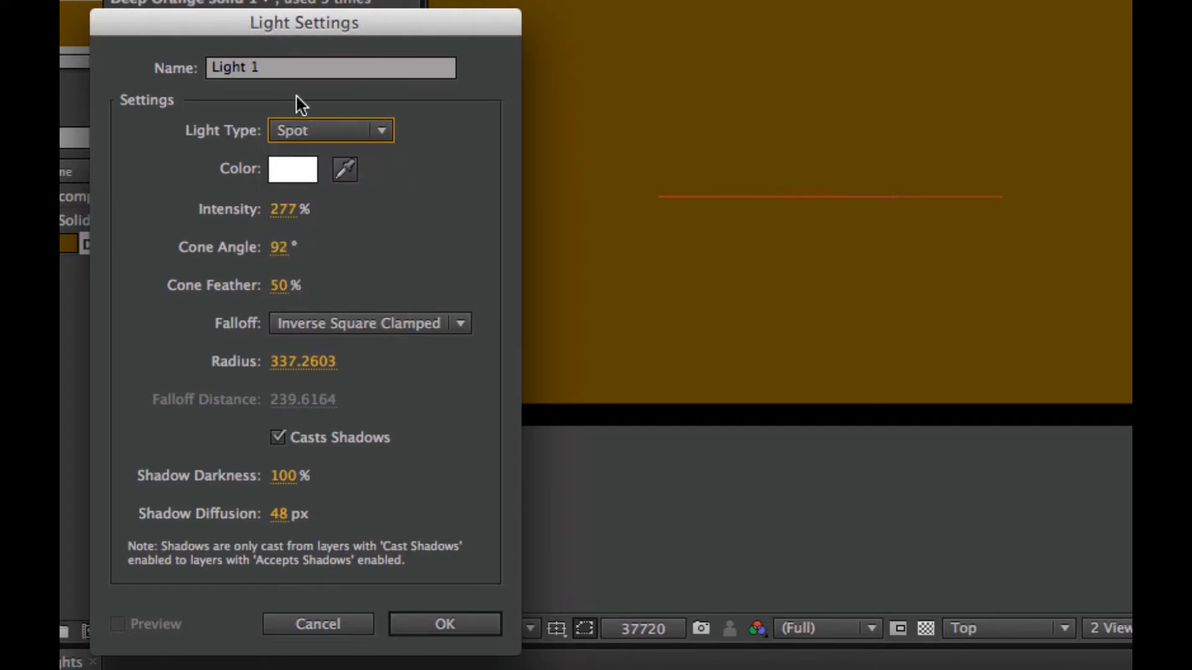
click(326, 624)
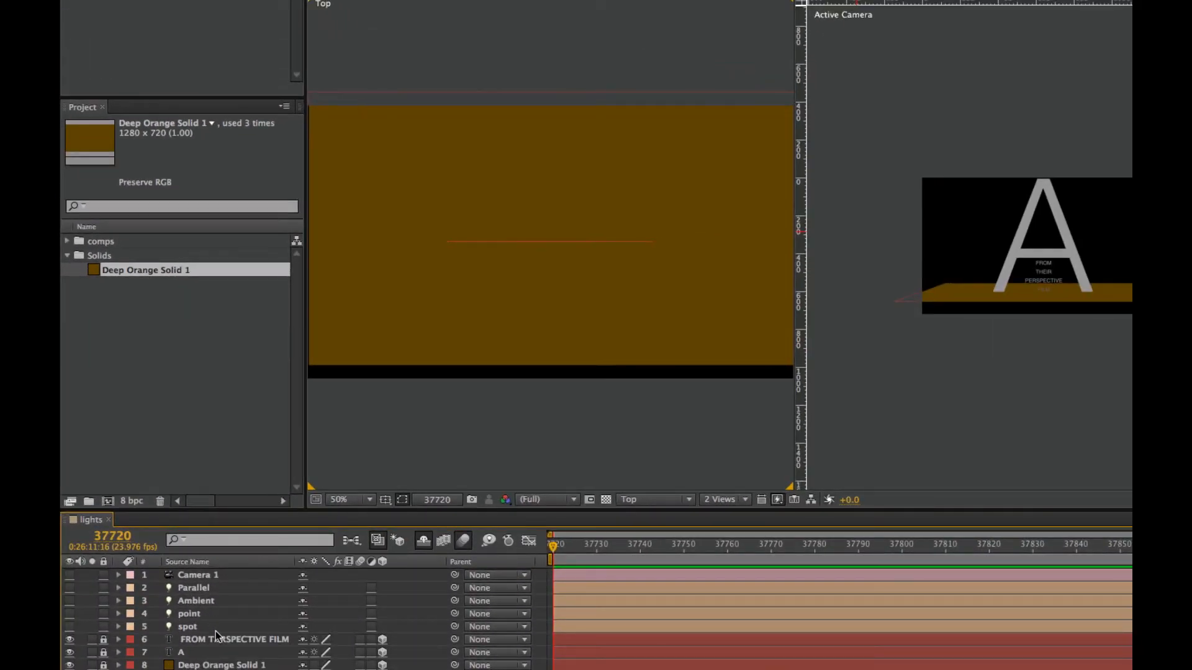
Turn on the spot light layer and check the spotlight wireframe setting in the composition's View Options.
click(203, 628)
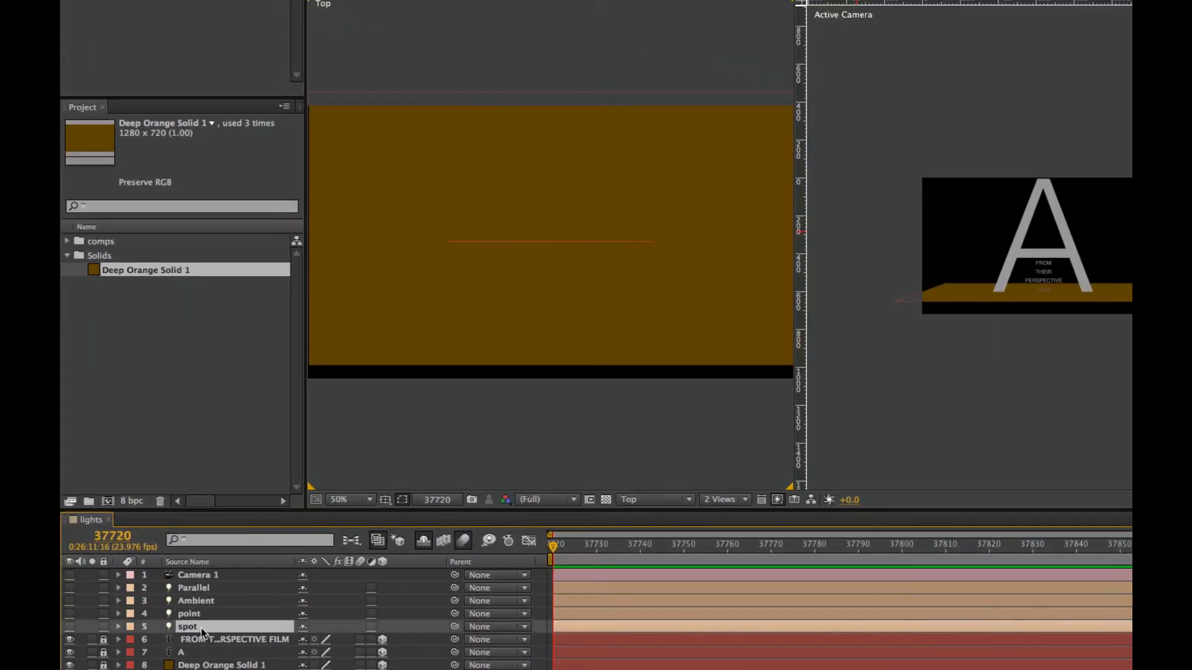
click(70, 626)
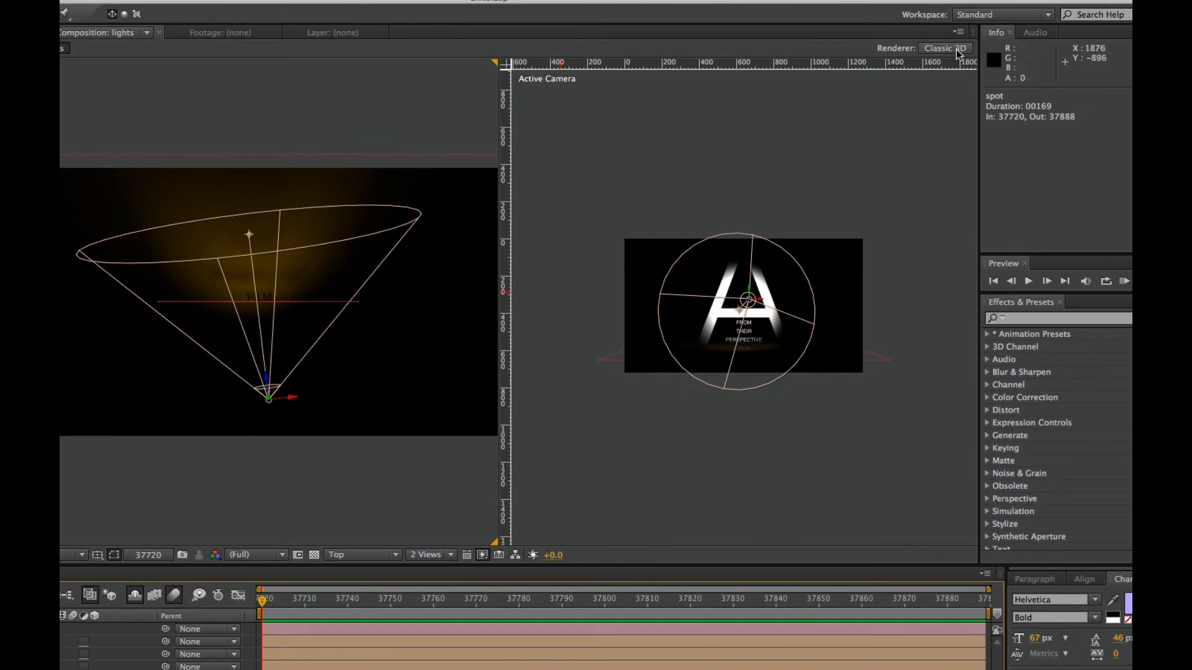
click(958, 32)
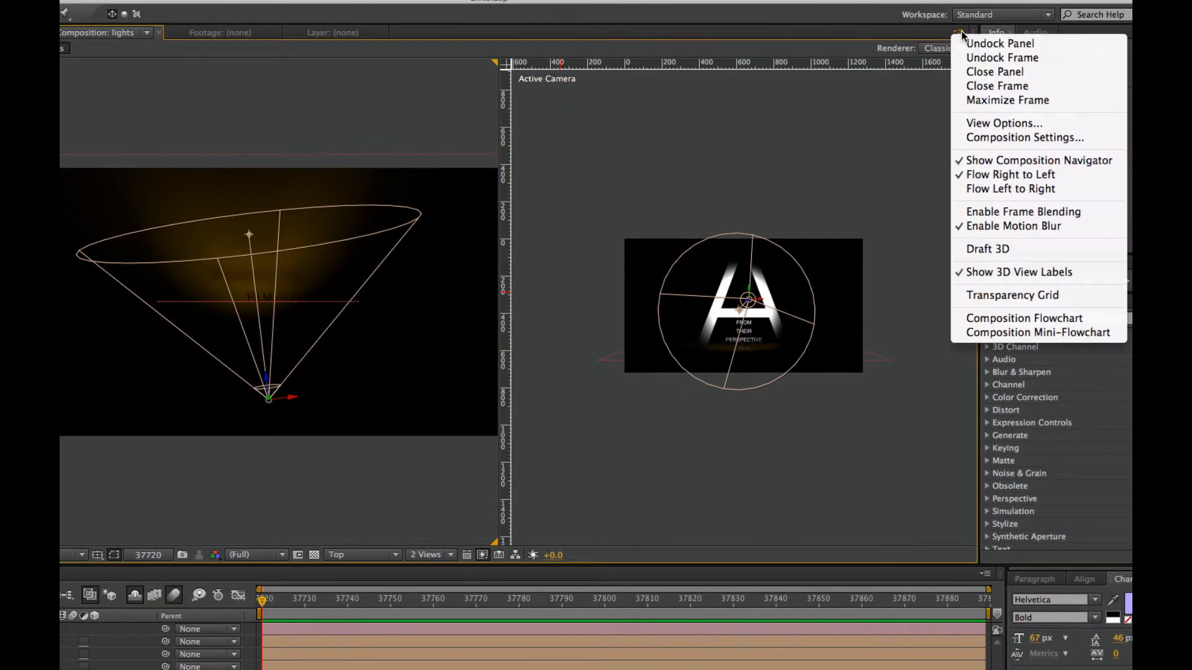
click(1004, 124)
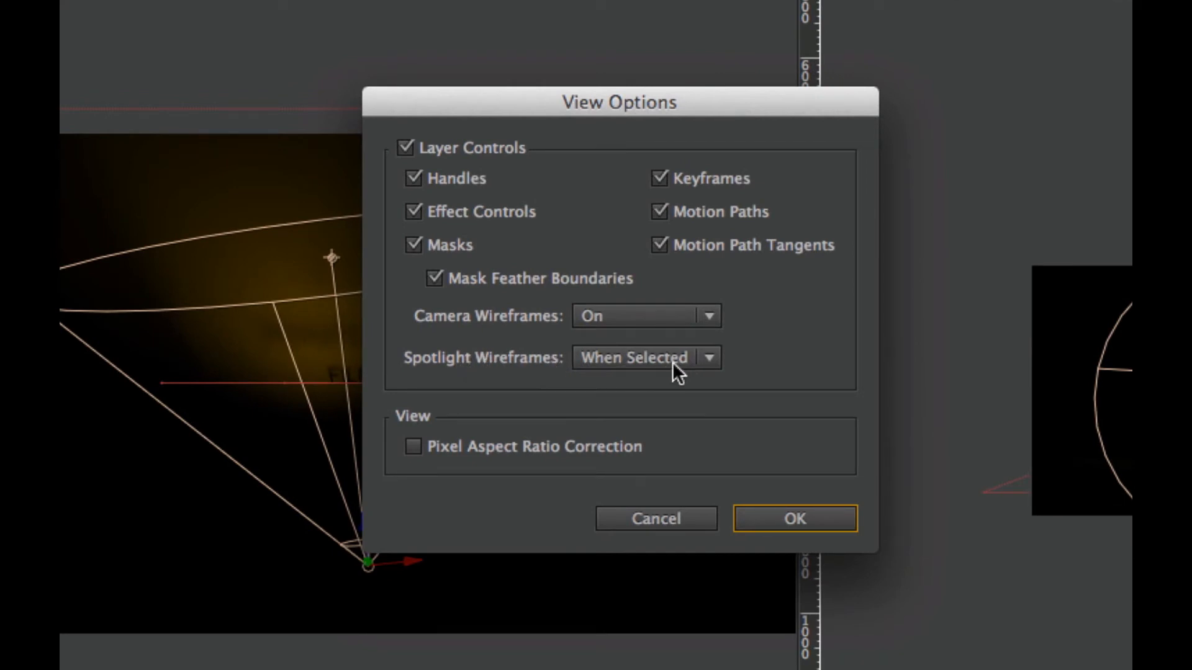
click(798, 520)
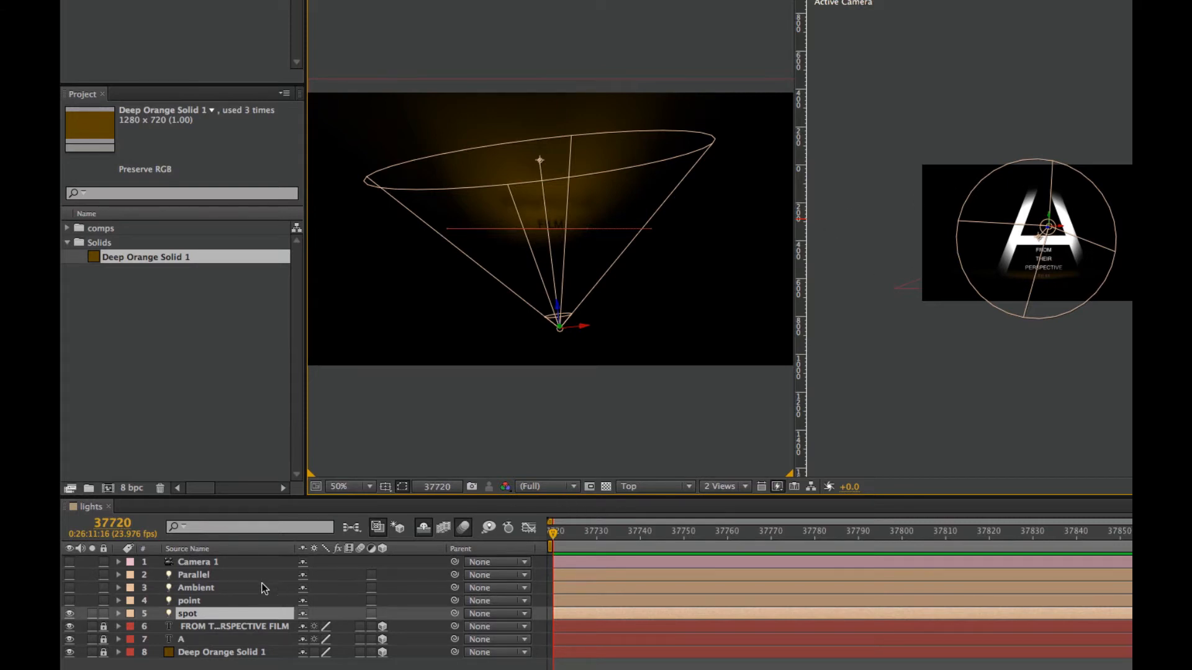
Turn on the Ambient light layer and turn off the spot light layer.
click(195, 589)
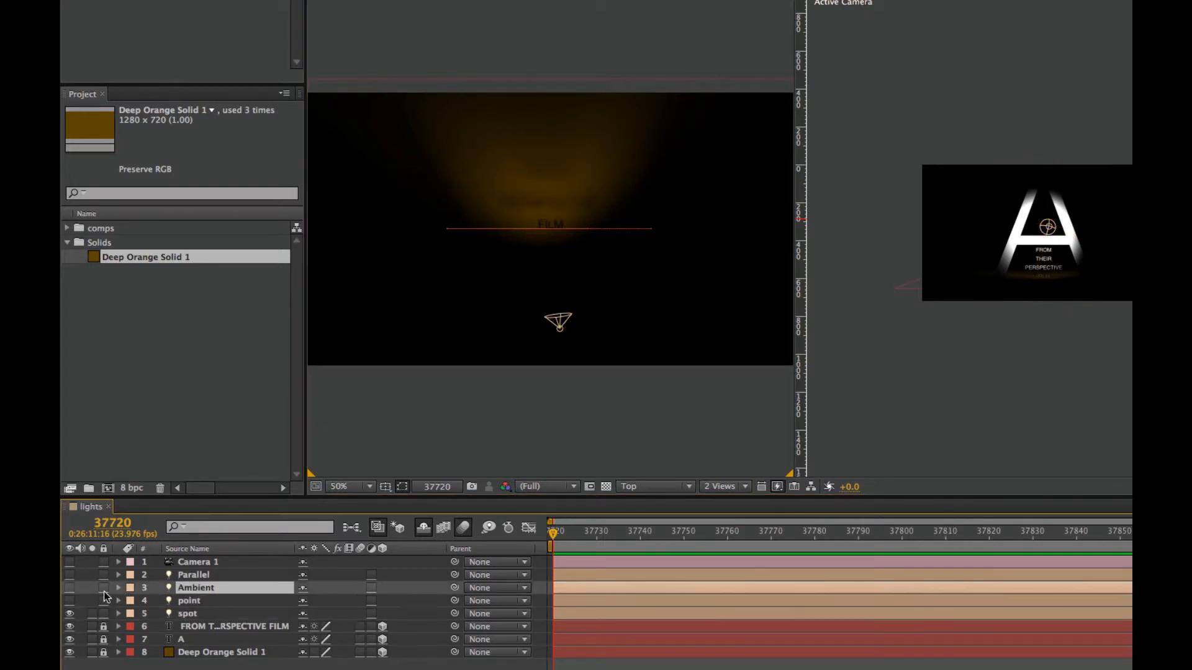
click(69, 589)
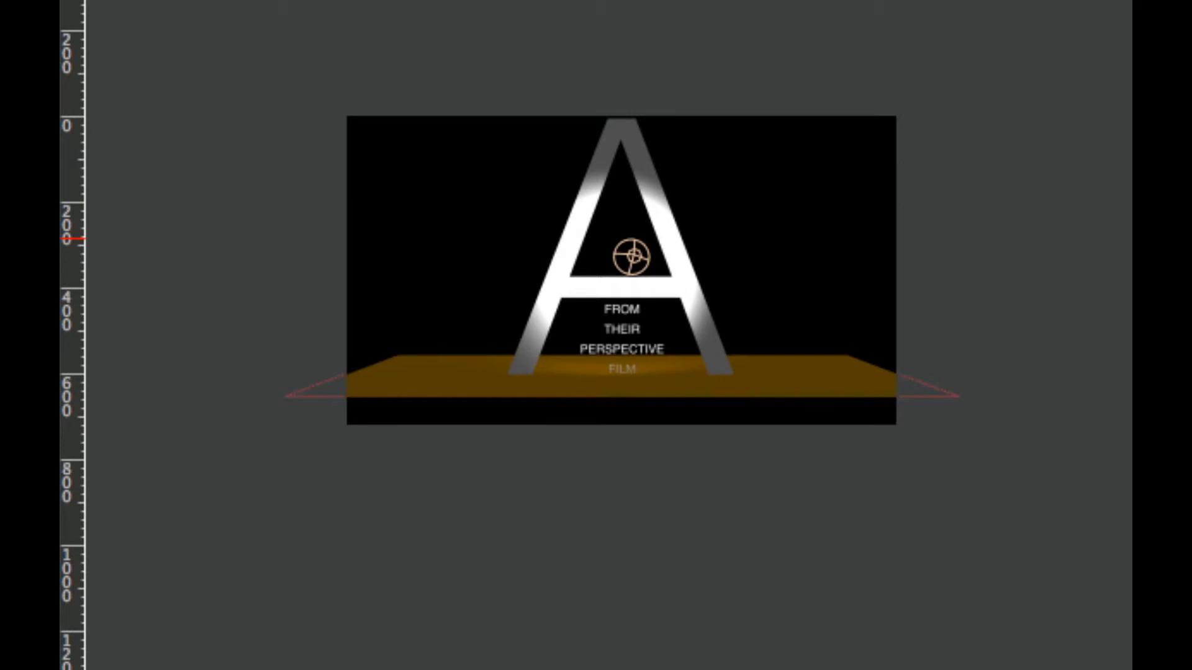
key(Delete)
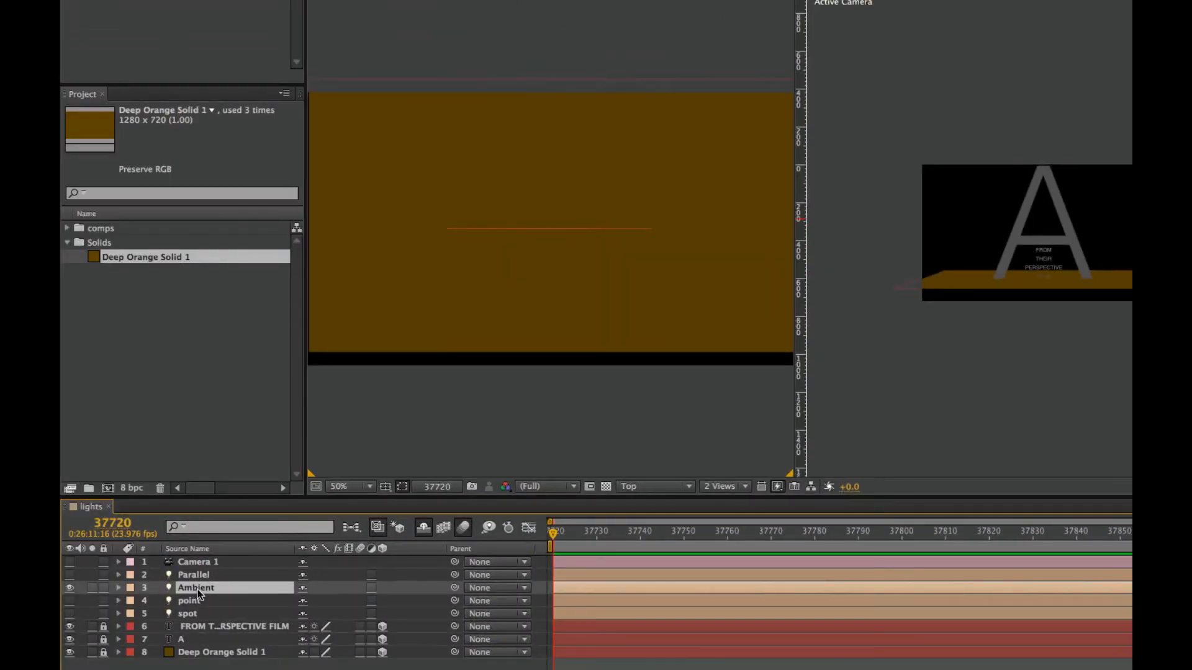
In the Ambient light's settings, try red and blue light colors and return the color to white.
double_click(195, 589)
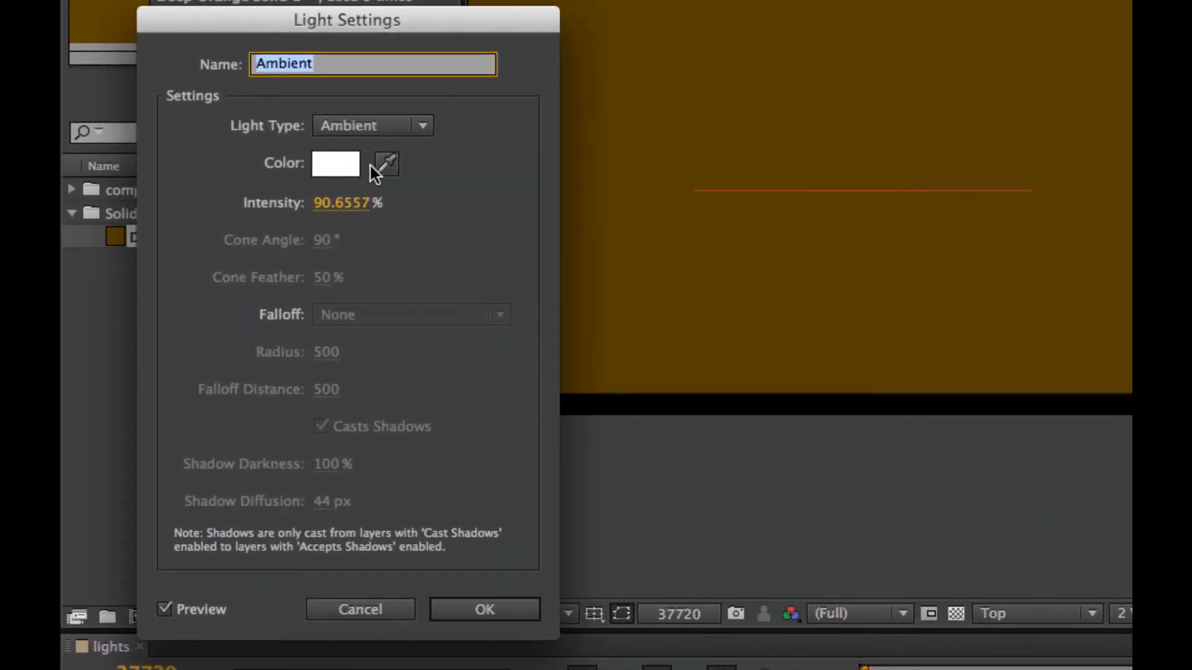
click(345, 163)
click(459, 138)
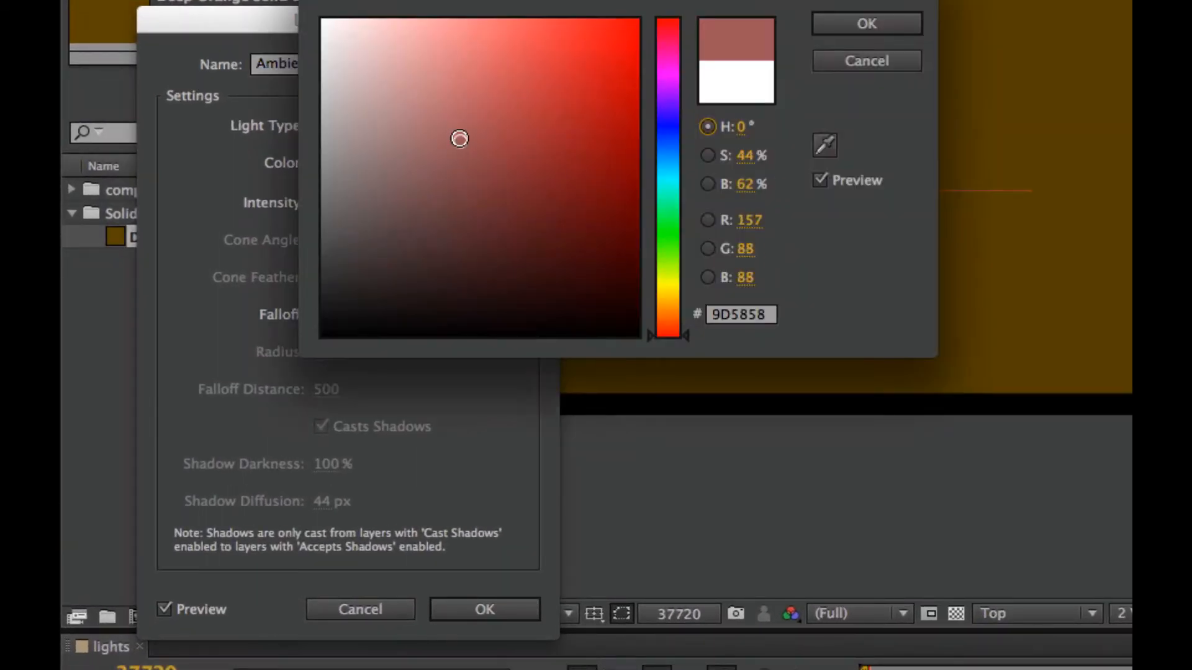
click(513, 50)
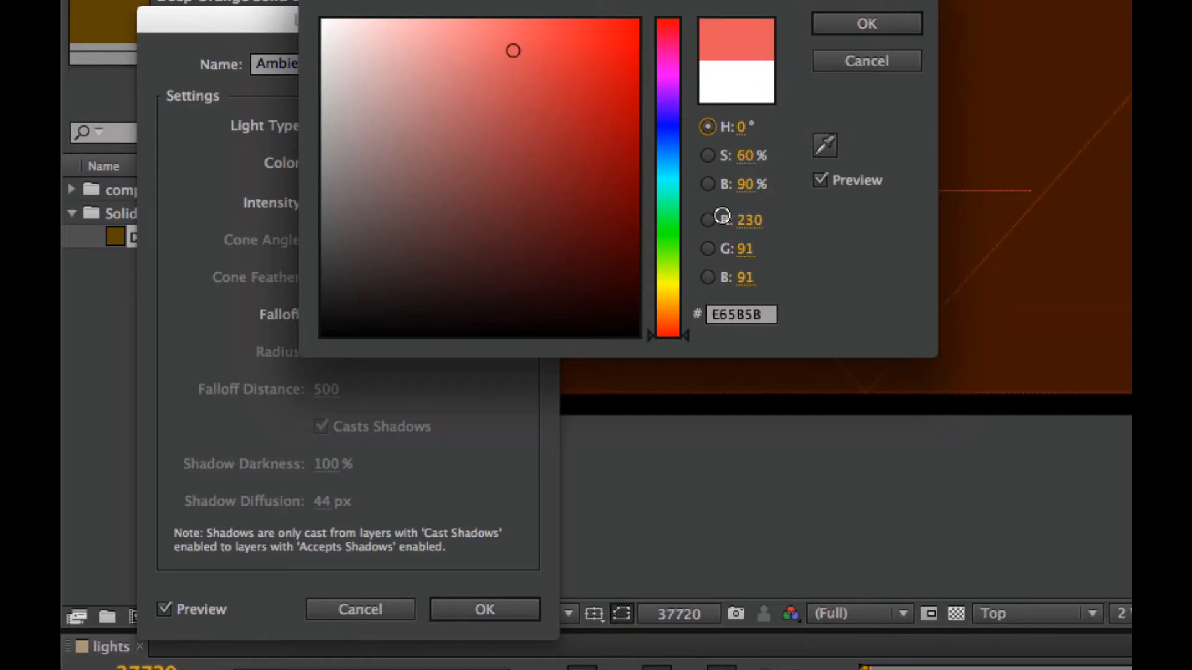
click(636, 217)
drag(668, 146, 669, 131)
click(618, 113)
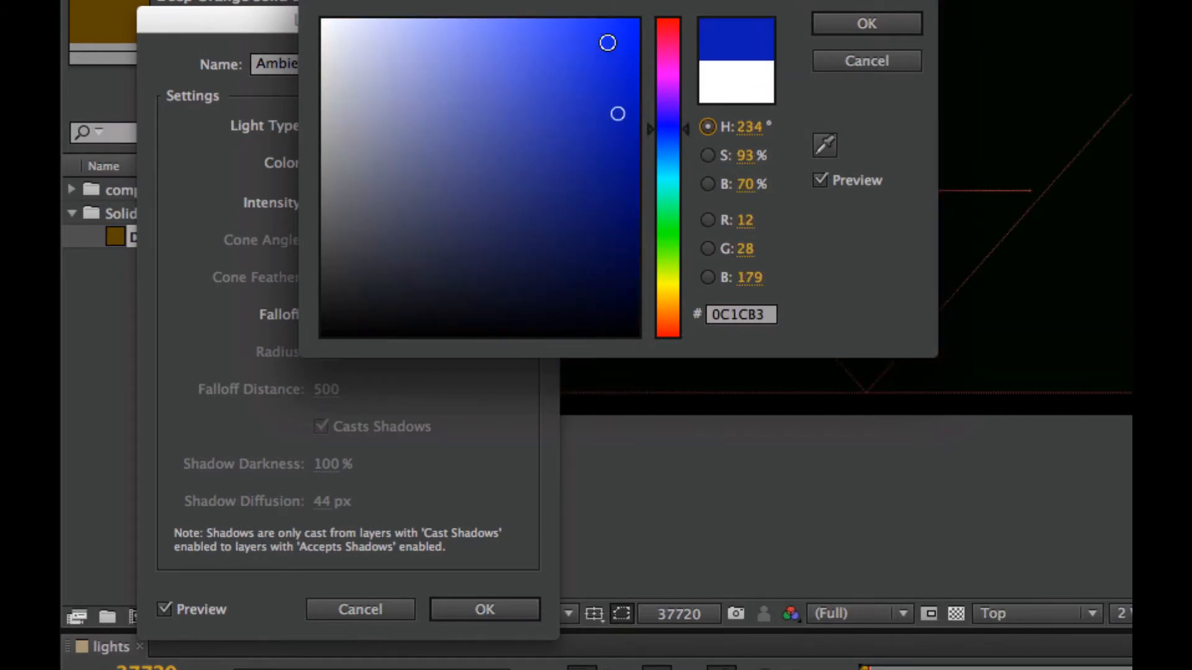
click(608, 42)
click(429, 66)
click(323, 25)
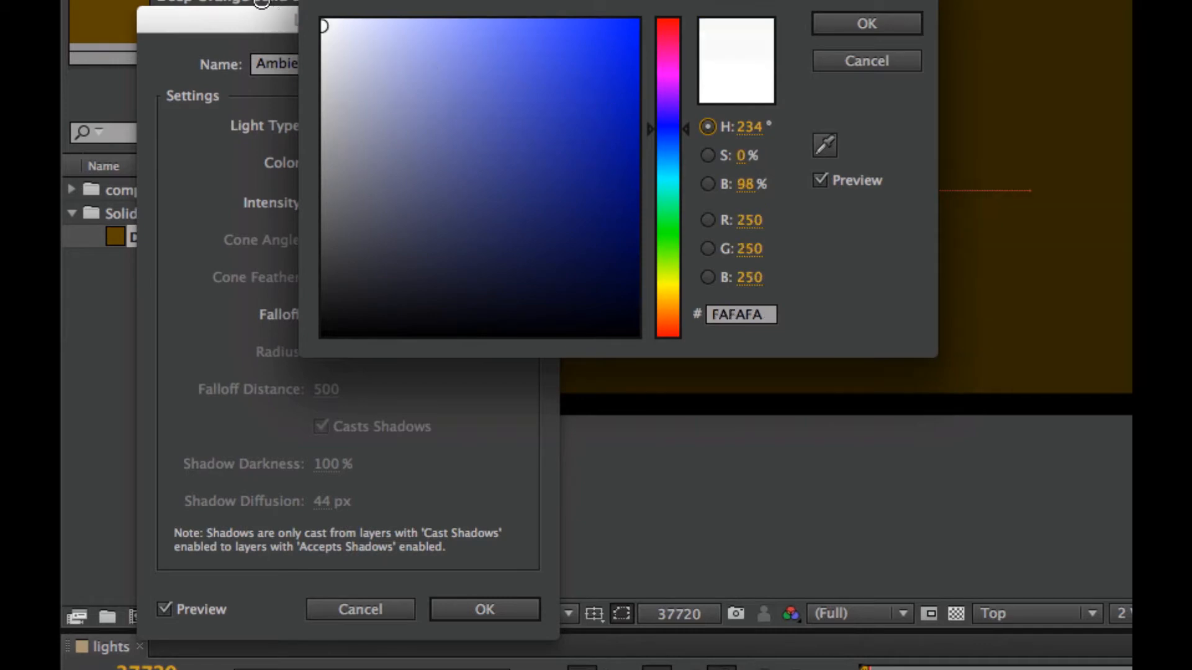
drag(261, 1, 380, 5)
drag(480, 114, 322, 20)
click(906, 23)
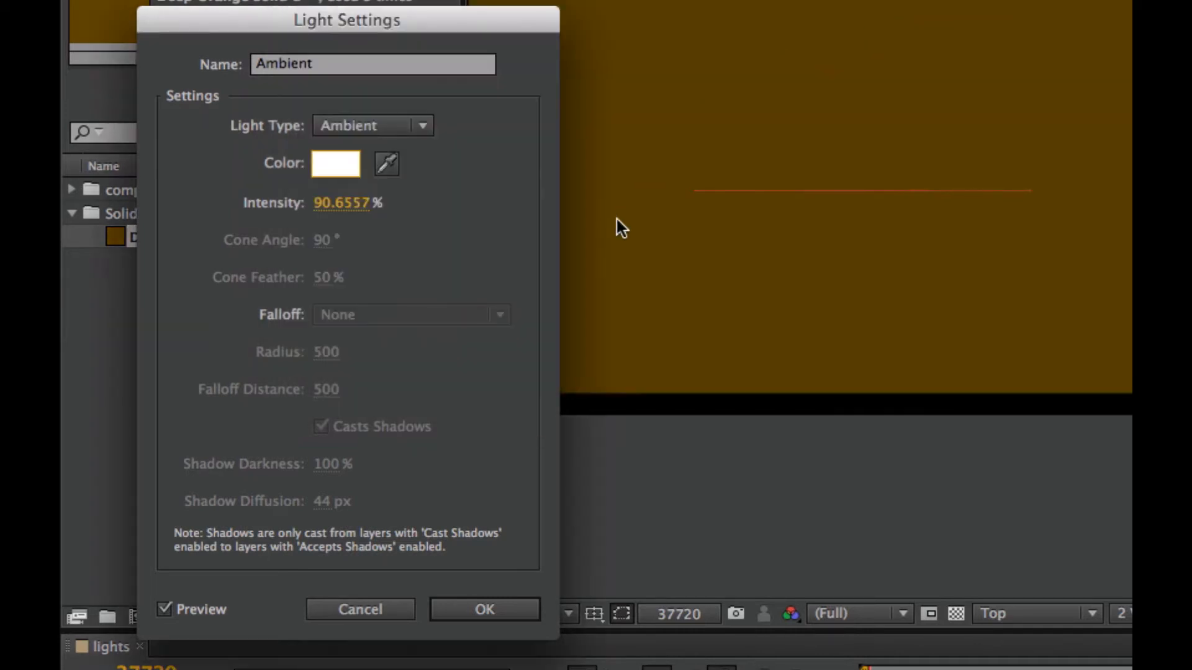
Set the Ambient light's intensity to 102% and turn the spot light layer back on.
drag(331, 207, 244, 244)
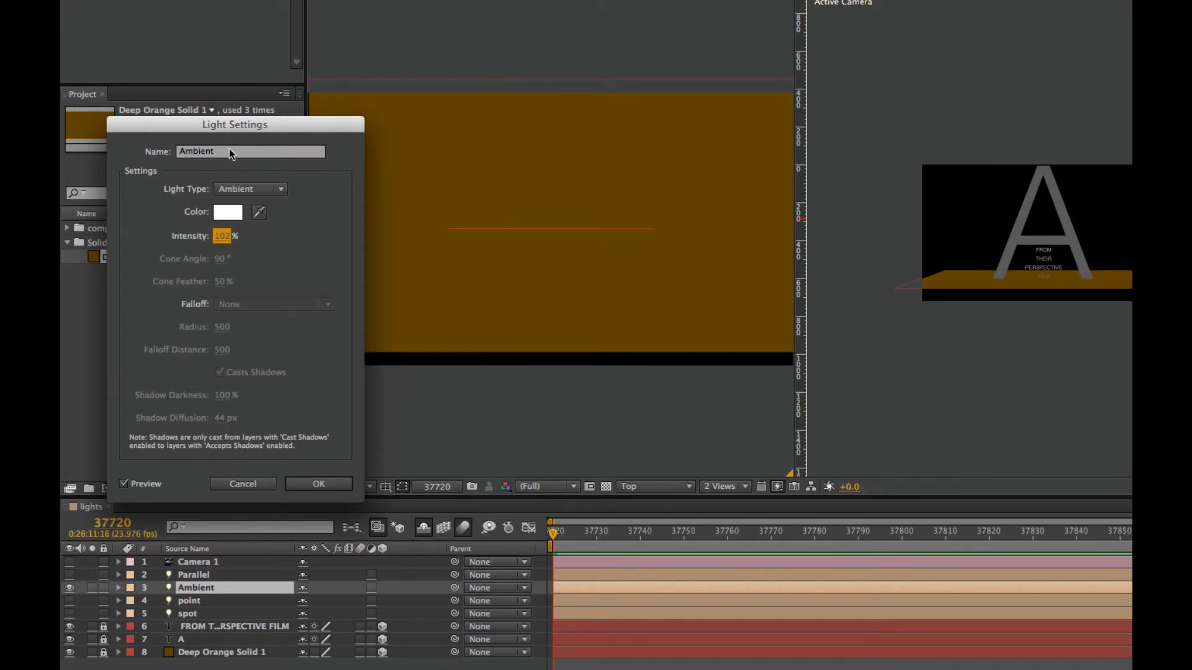
click(323, 485)
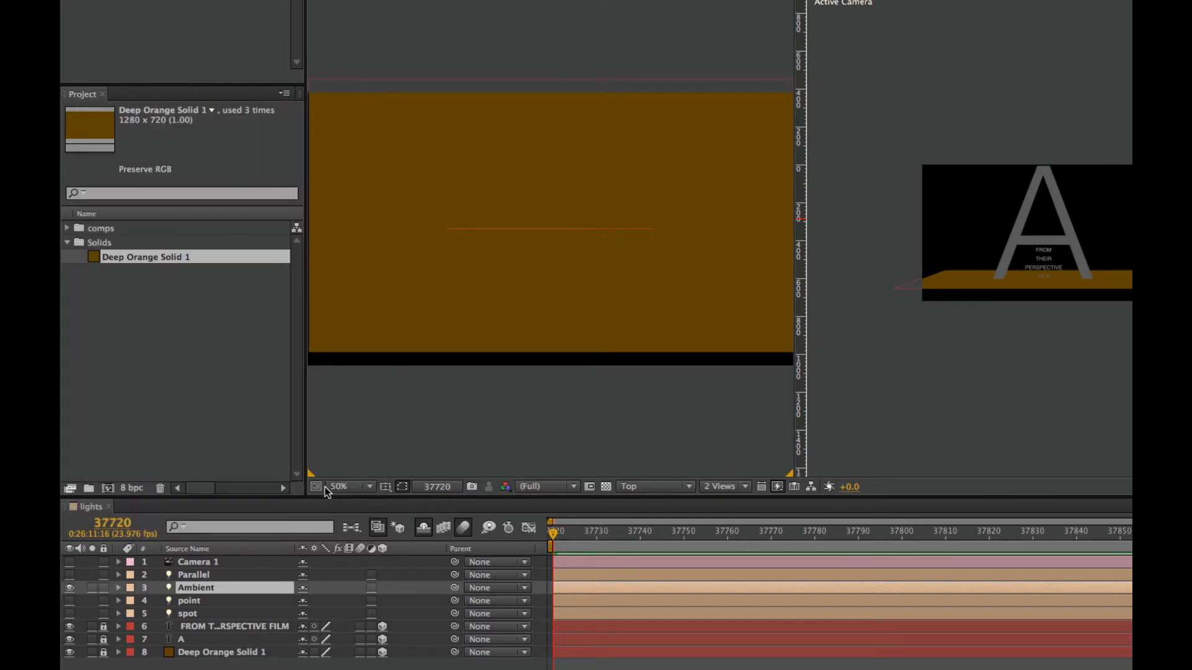
click(70, 613)
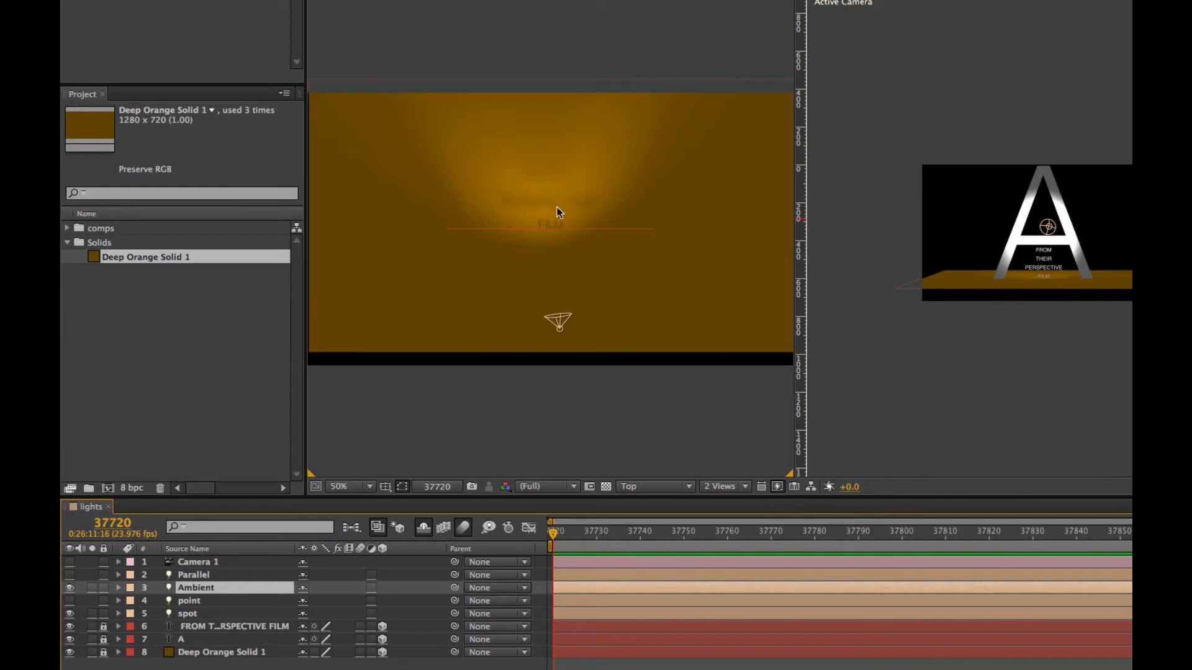
Unlock the FROM THEIR PERSPECTIVE FILM text layer to examine its Material Options, and lock it again.
click(103, 627)
click(210, 629)
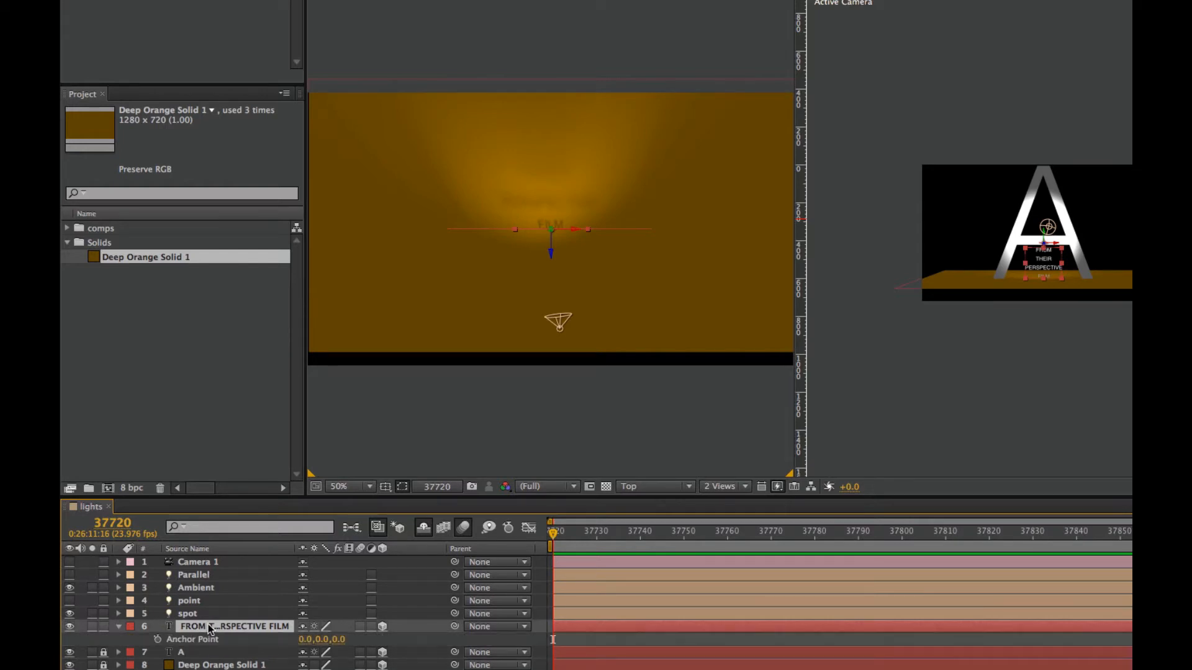
key(a)
key(a)
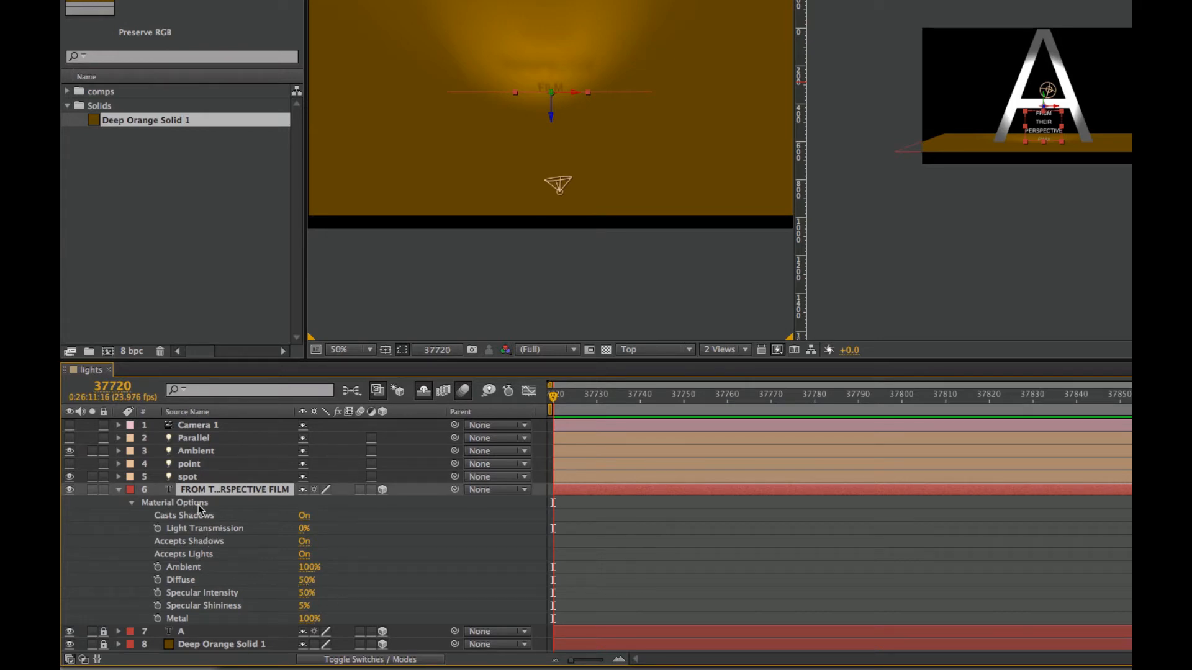
key(a)
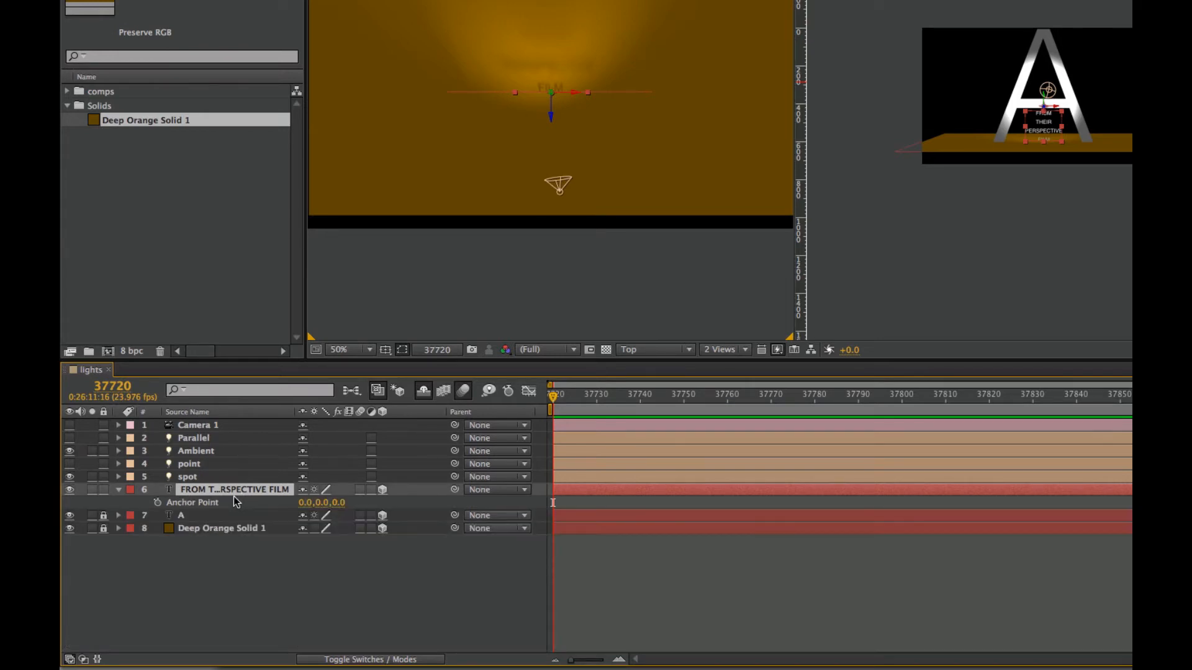
click(103, 490)
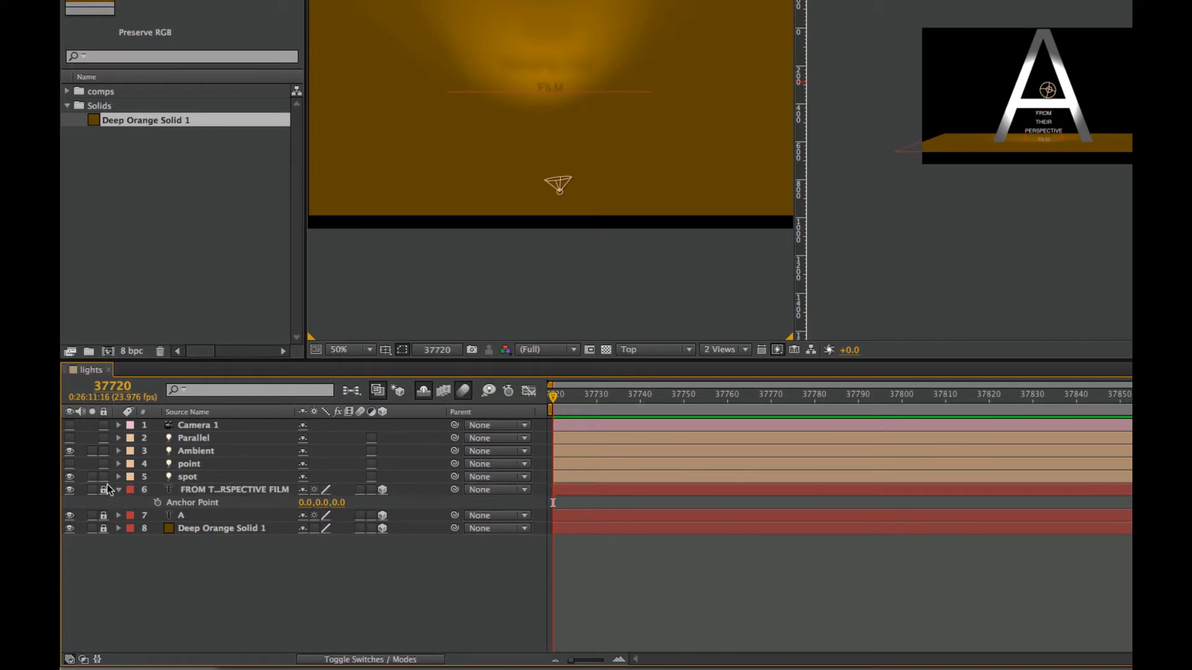
Move the spot light slightly to the left along its X axis in the Top view.
click(207, 474)
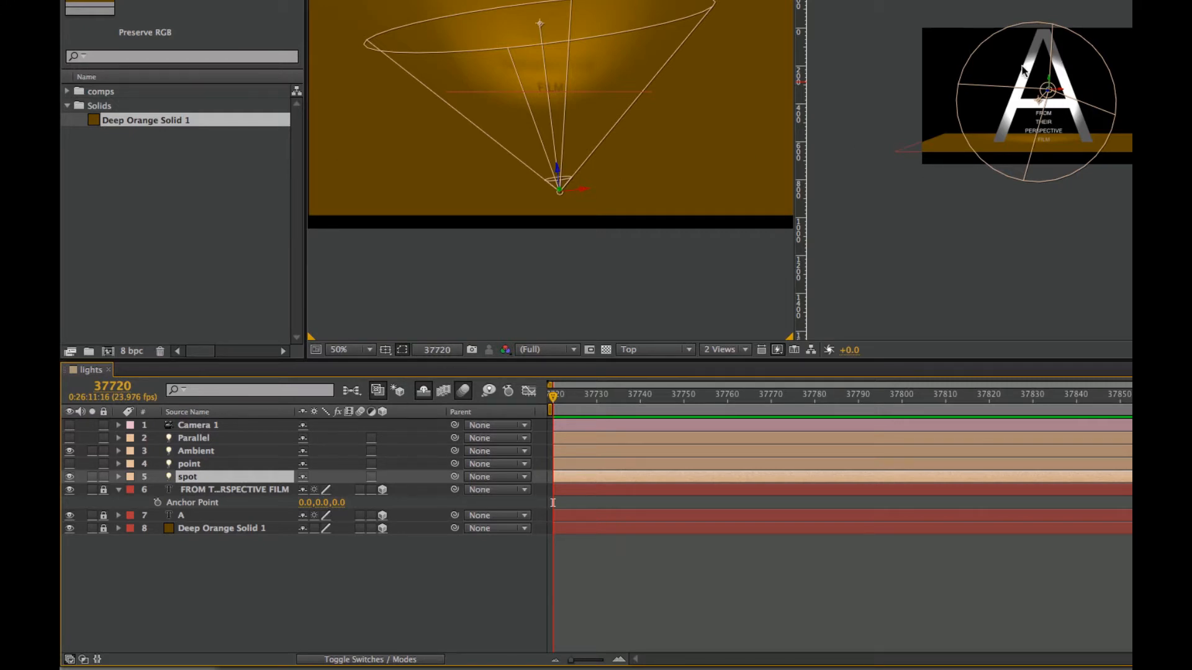
click(809, 226)
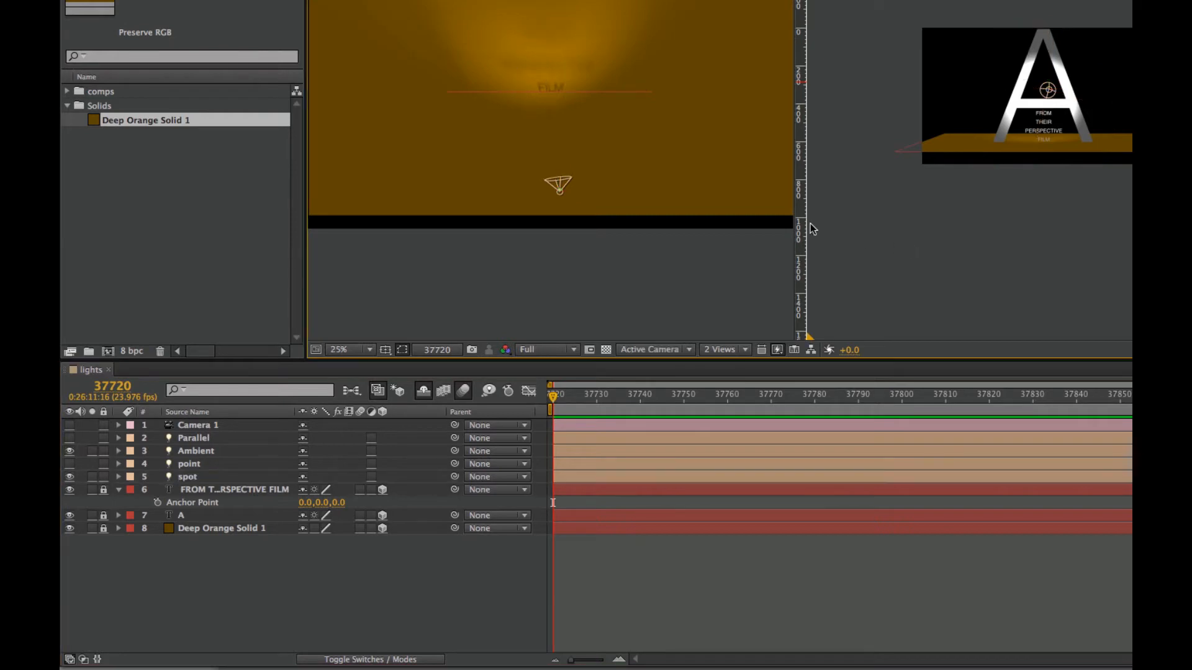
click(552, 148)
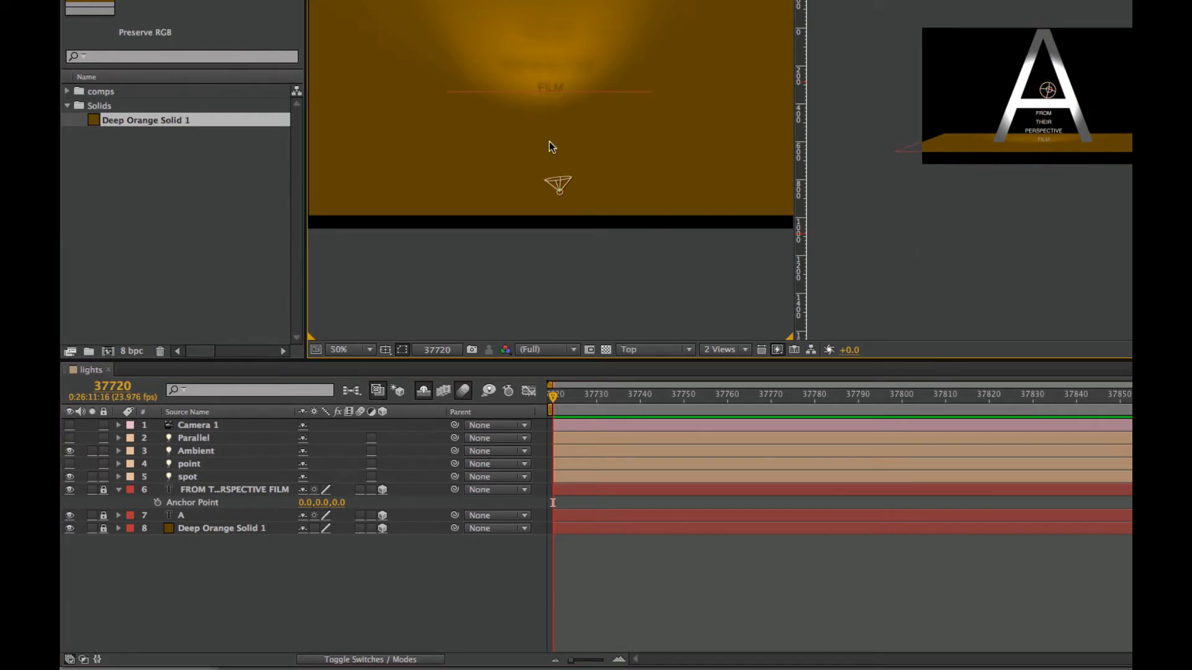
click(212, 477)
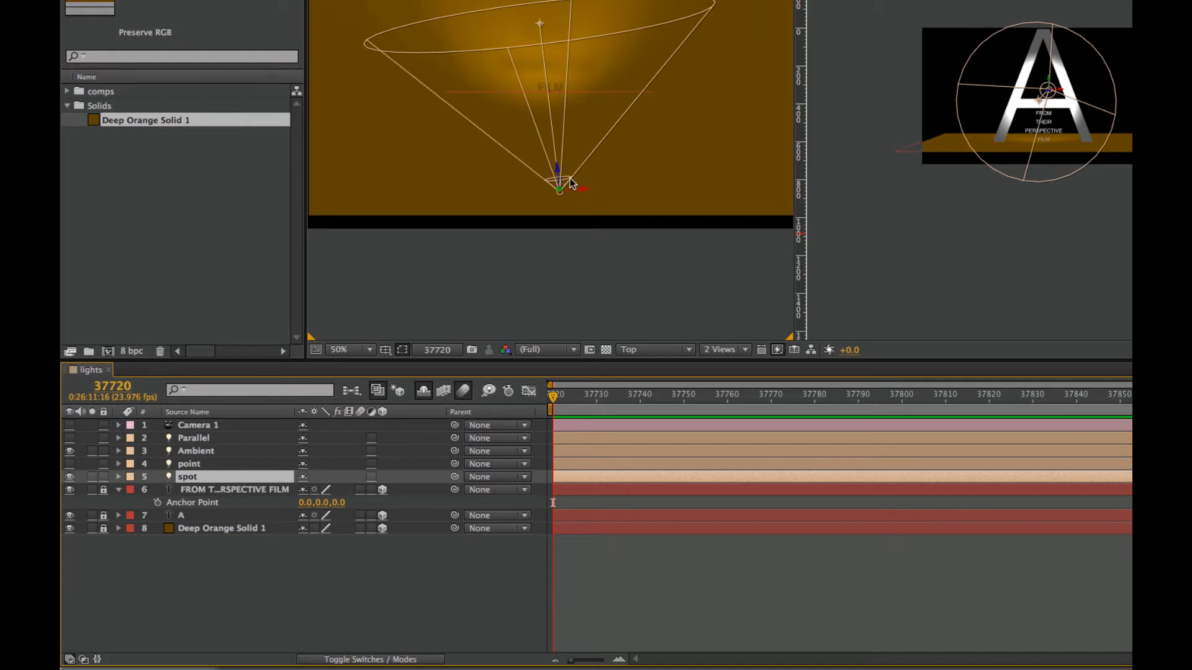
mouse_move(582, 189)
mouse_down()
mouse_move(657, 187)
mouse_move(498, 180)
mouse_move(571, 182)
mouse_up()
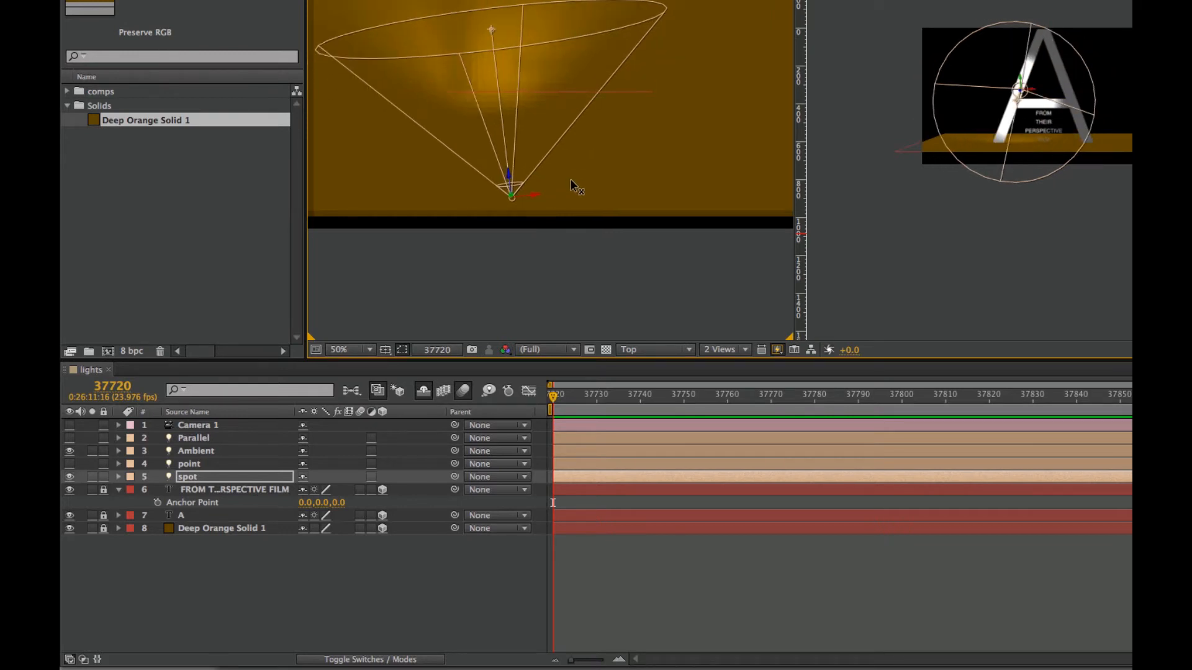
Try cone angles of 132°, 180° and 142° in the spot light's settings, and apply 120°.
double_click(199, 476)
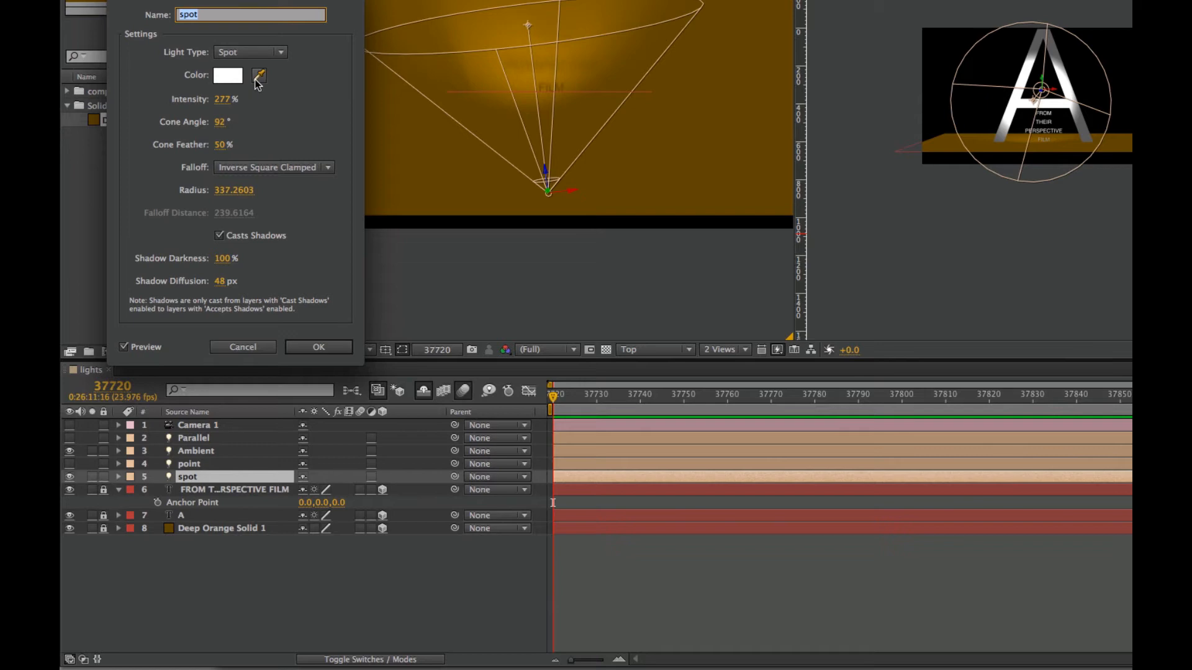
click(220, 123)
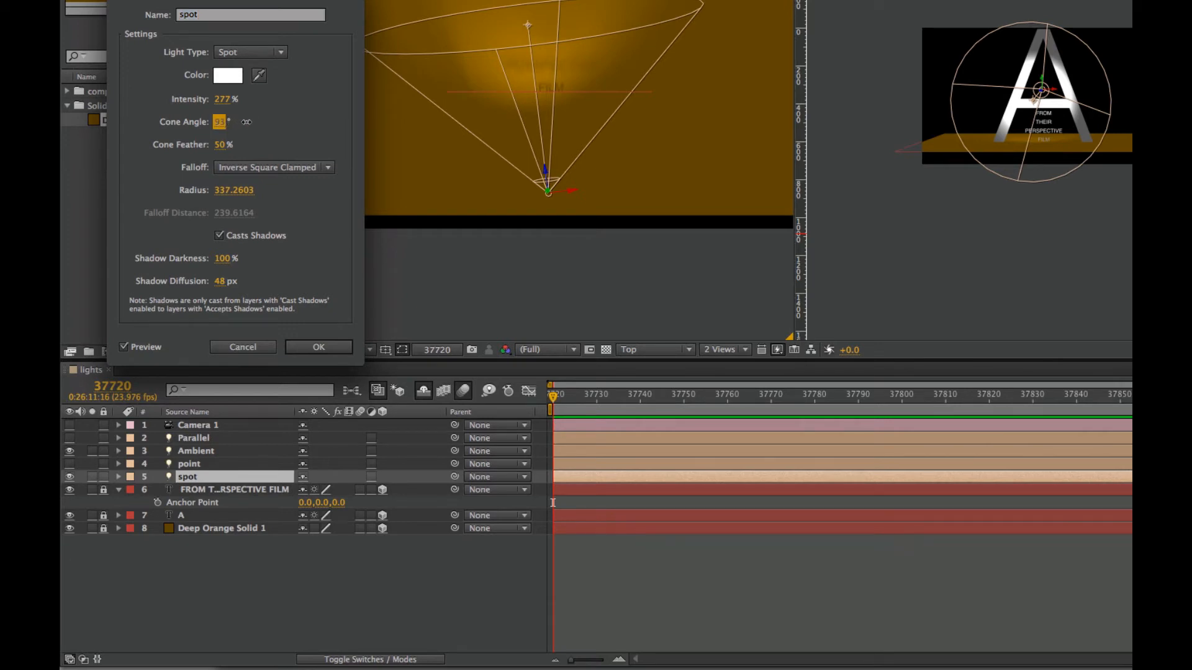
text(132)
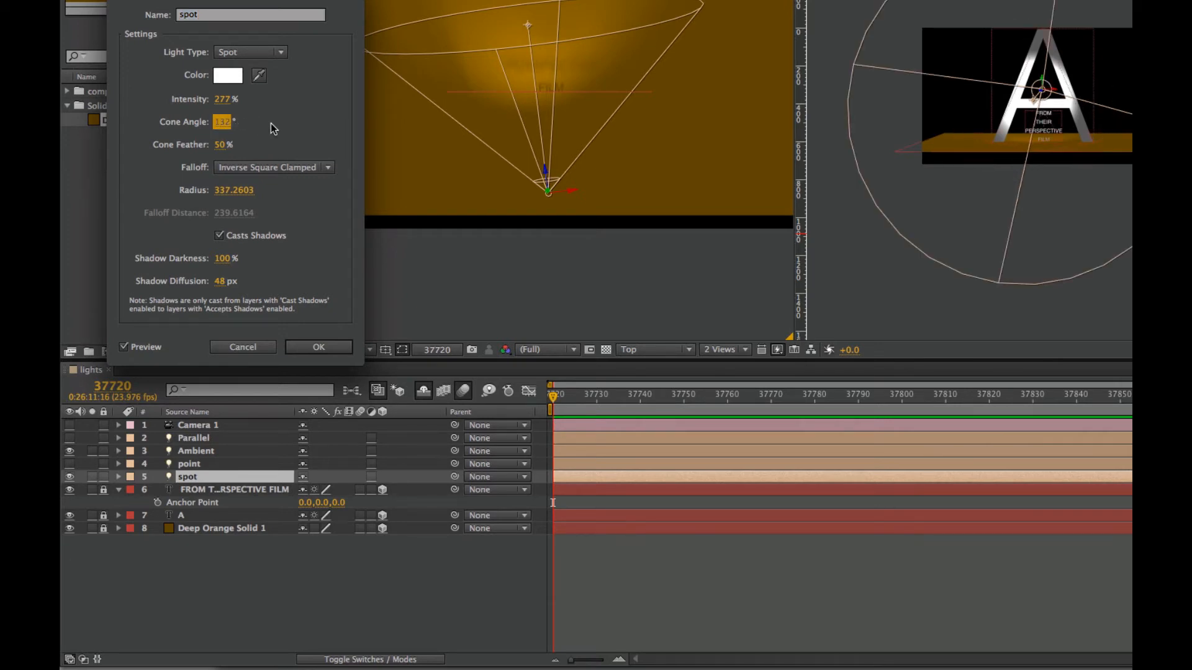
text(180)
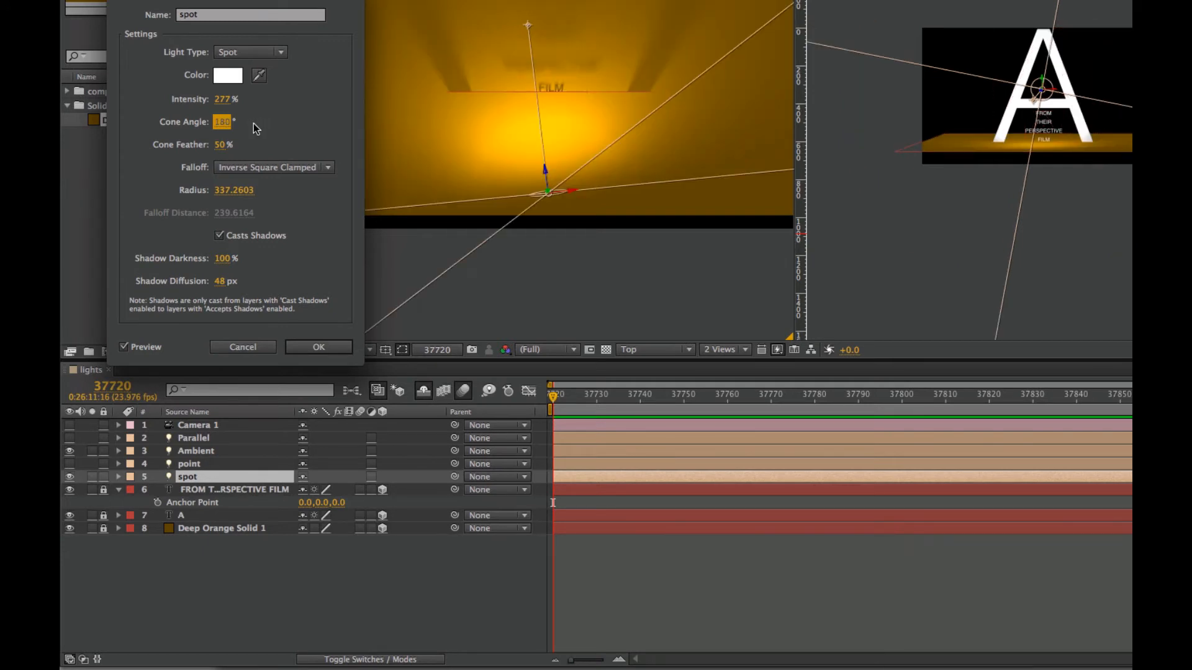
drag(226, 128, 216, 121)
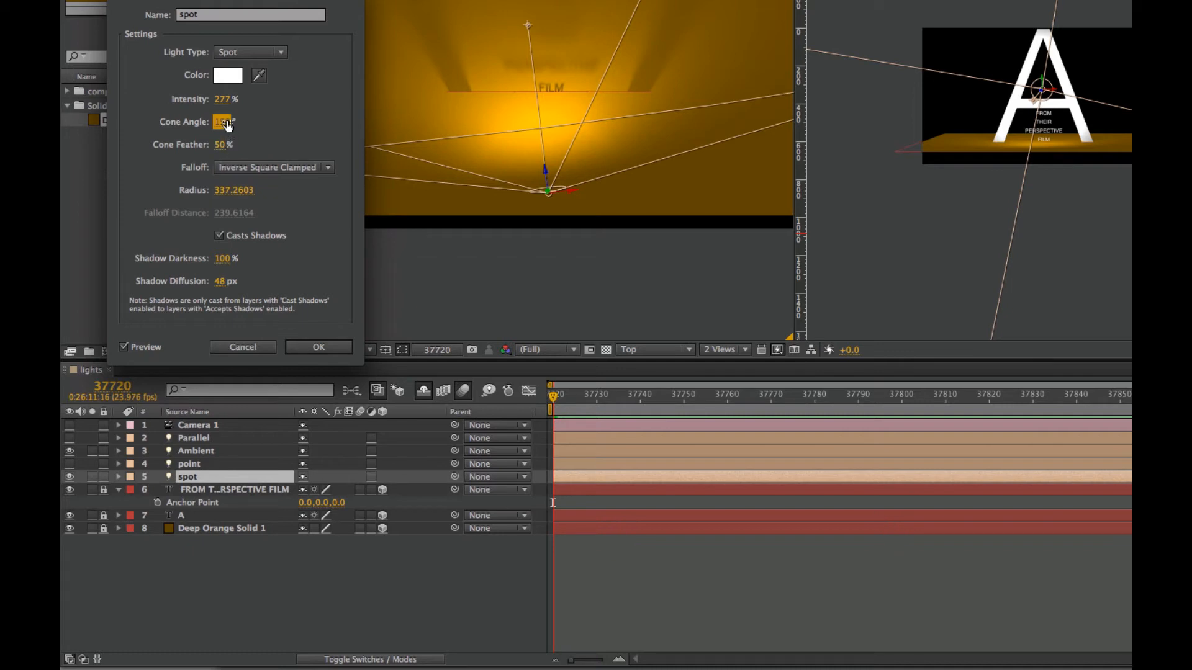
drag(227, 124, 261, 134)
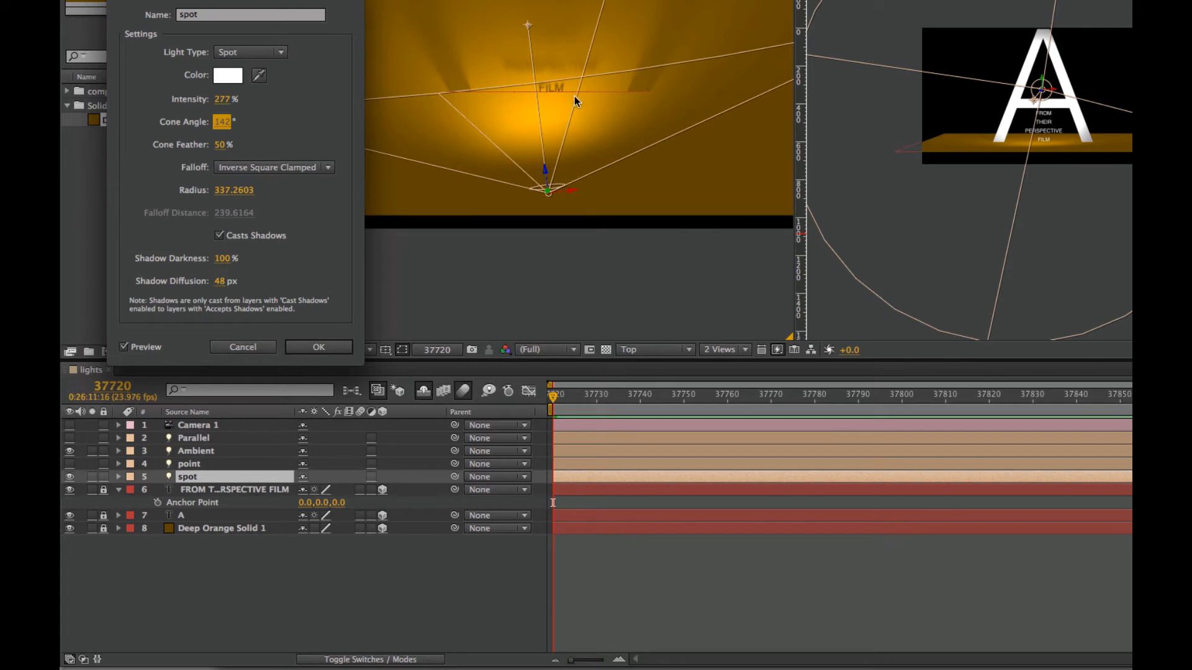
click(223, 122)
text(120)
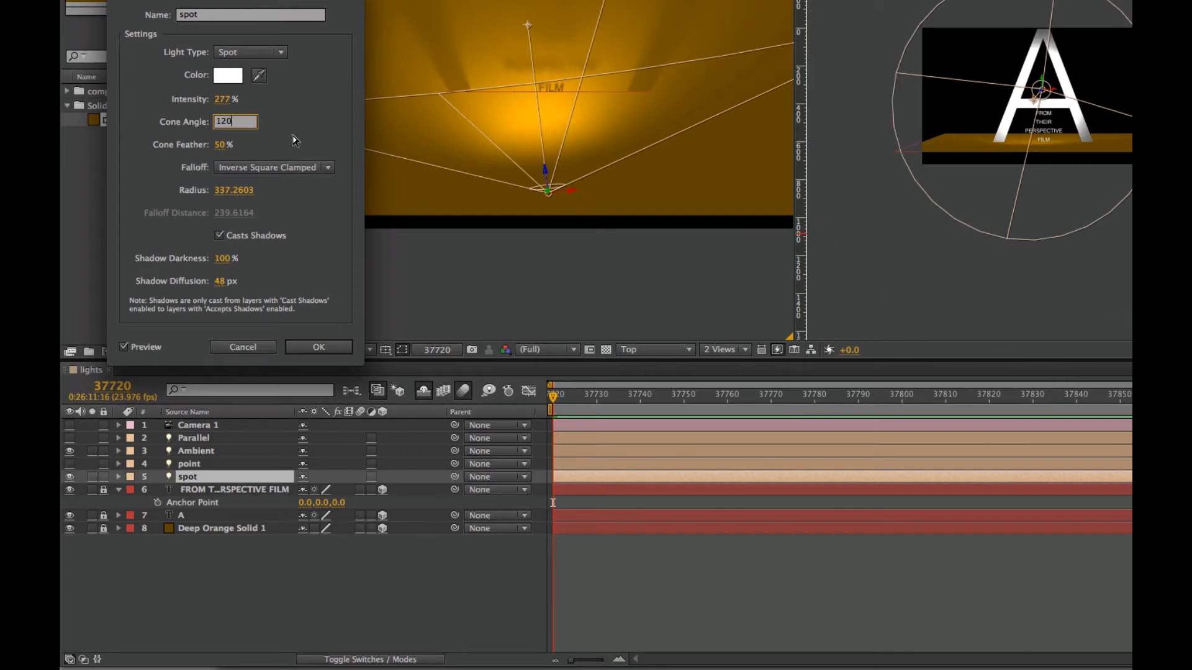
key(Return)
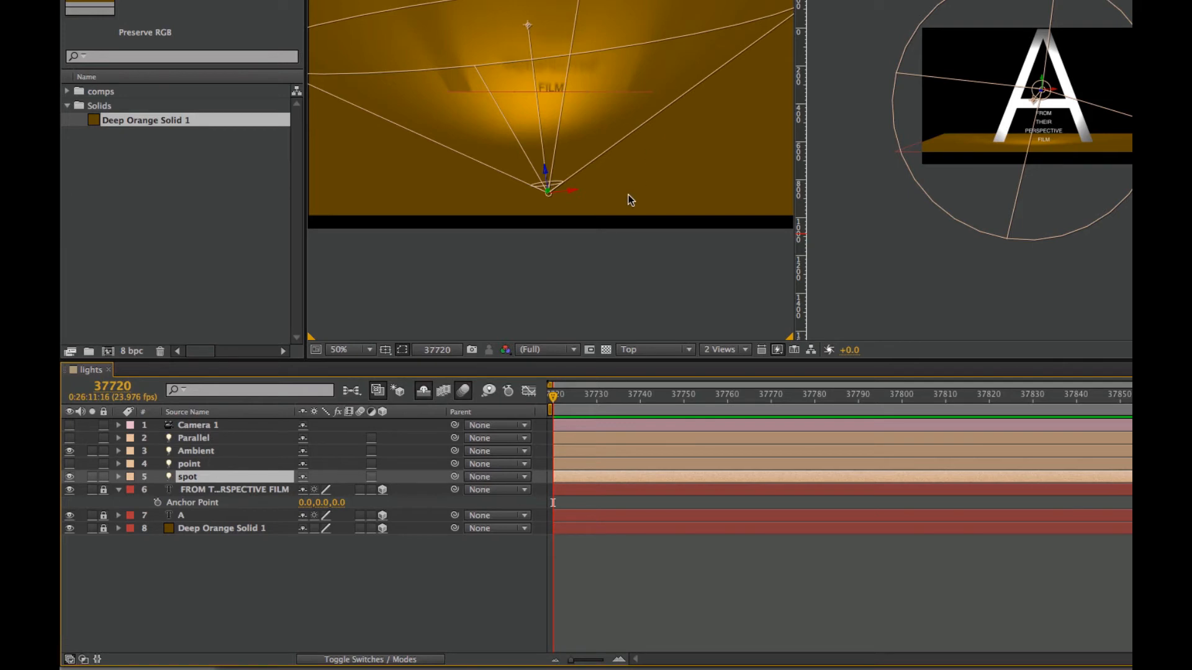
Set the spot light's cone angle to 100° and try a 0% cone feather before returning it to 50%.
double_click(196, 476)
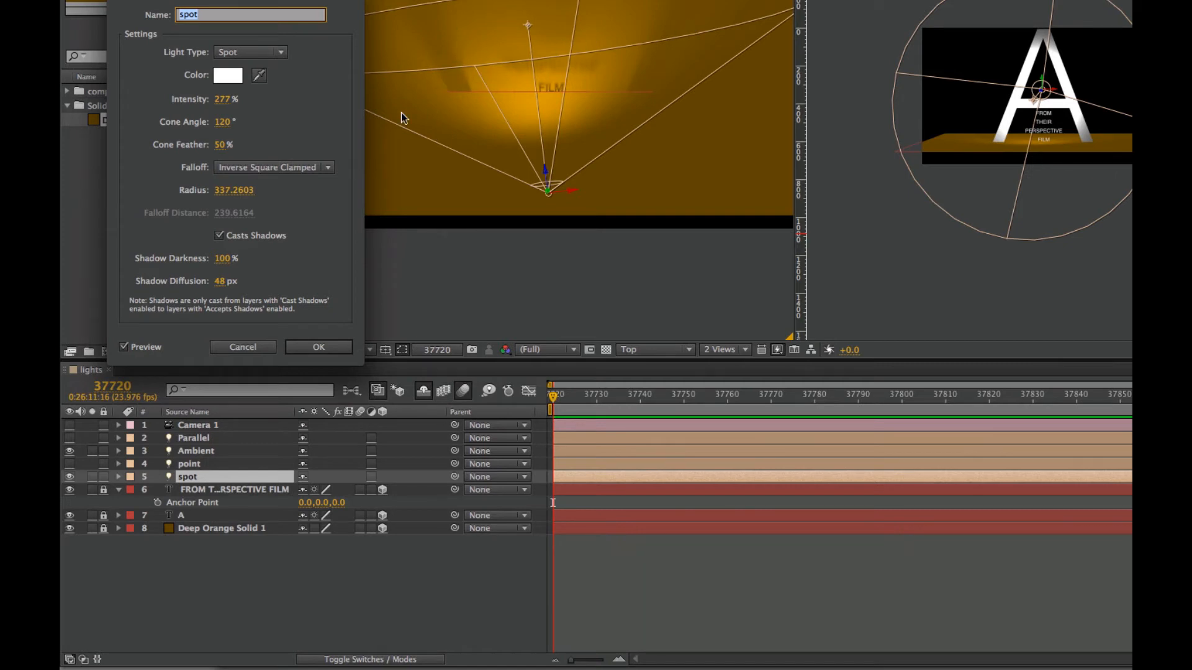
click(223, 123)
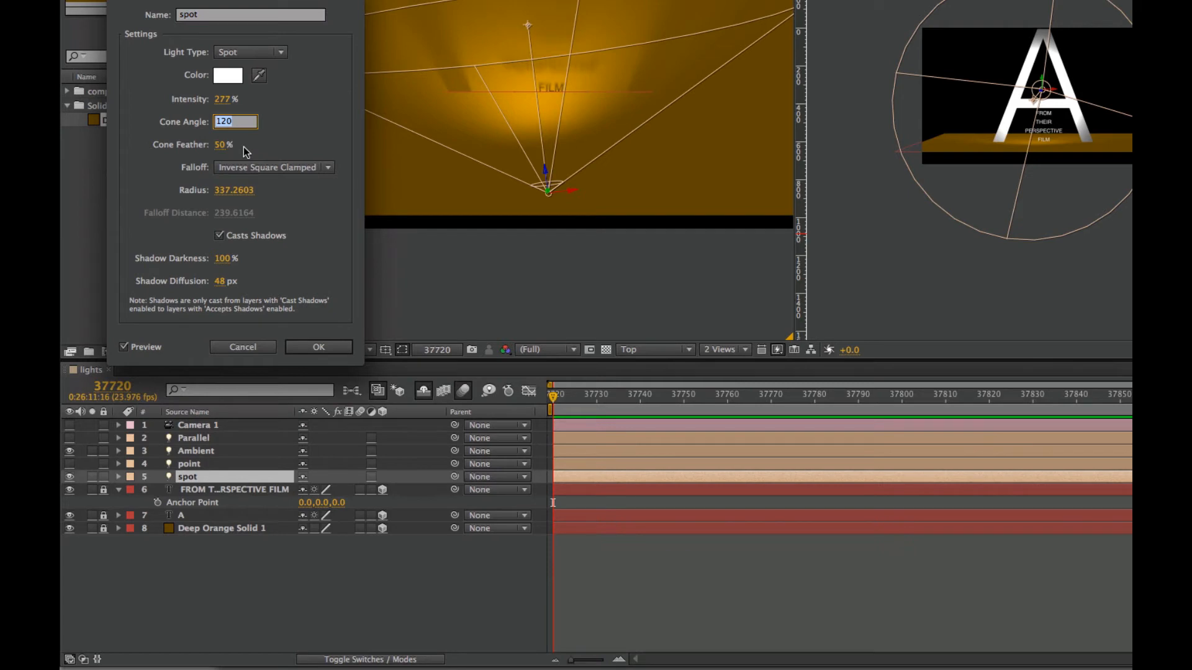
text(100)
click(503, 105)
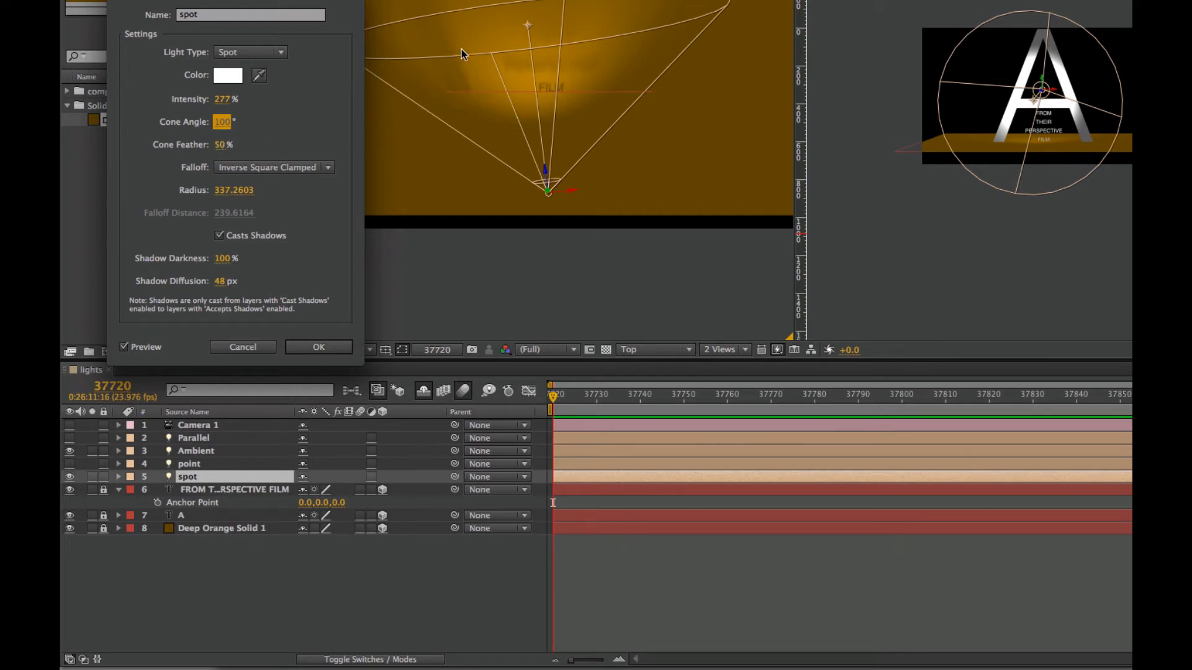
drag(221, 144, 197, 148)
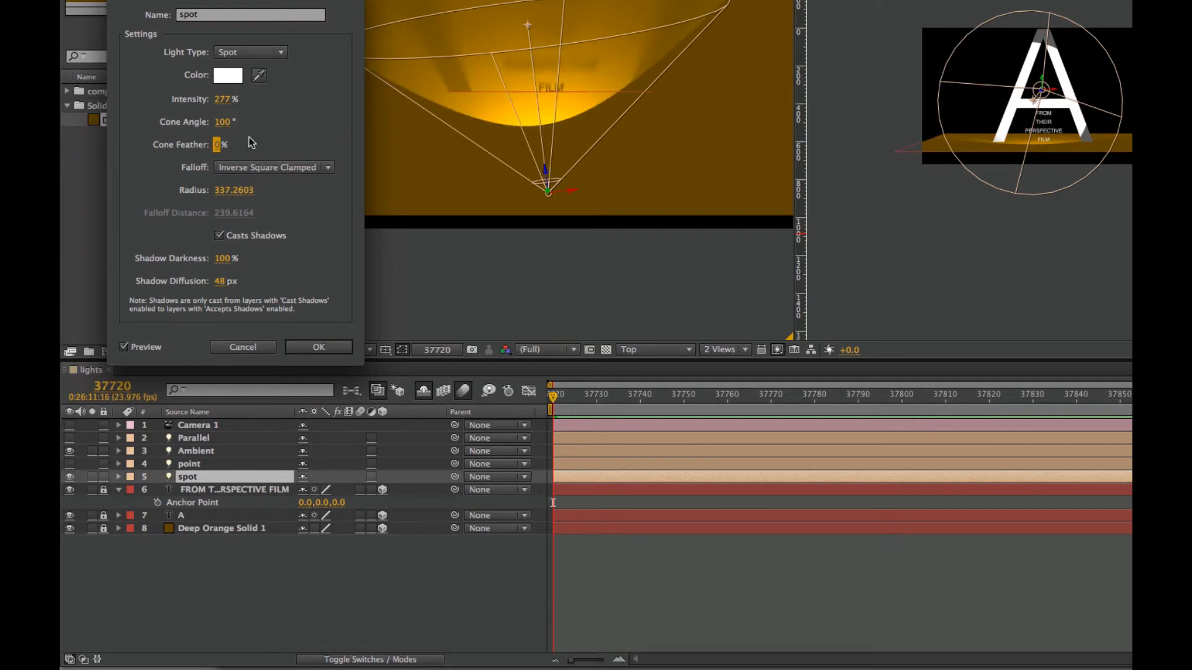
drag(217, 144, 256, 150)
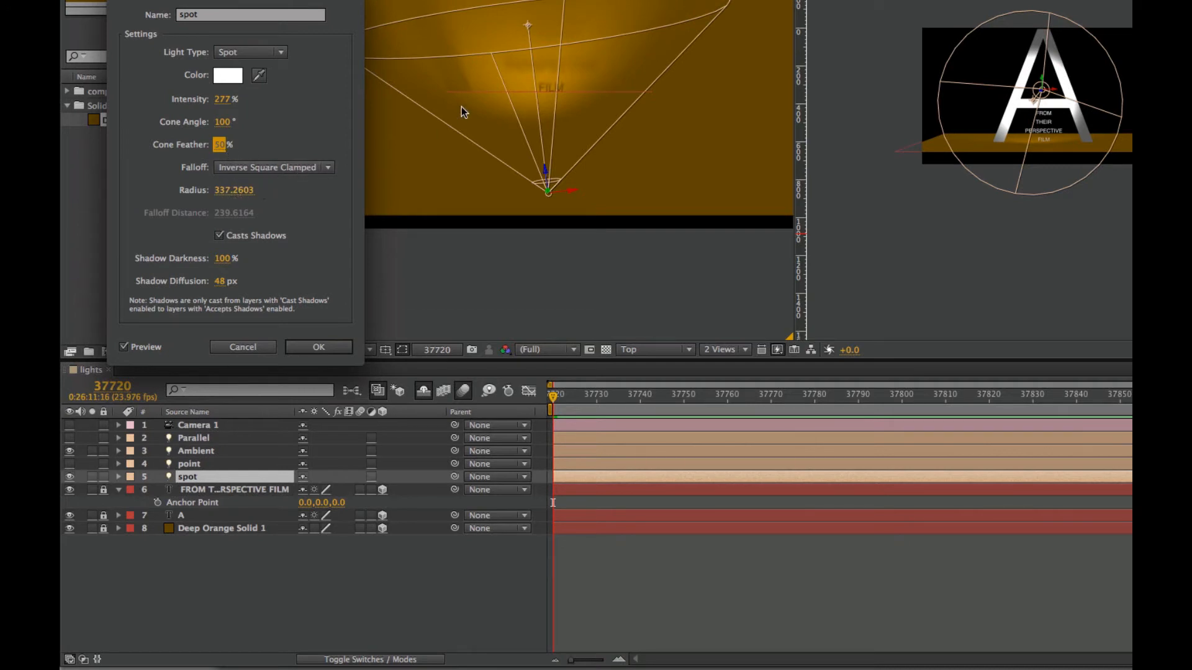
Change the spot light's falloff to Smooth and set its radius to 496.
click(291, 171)
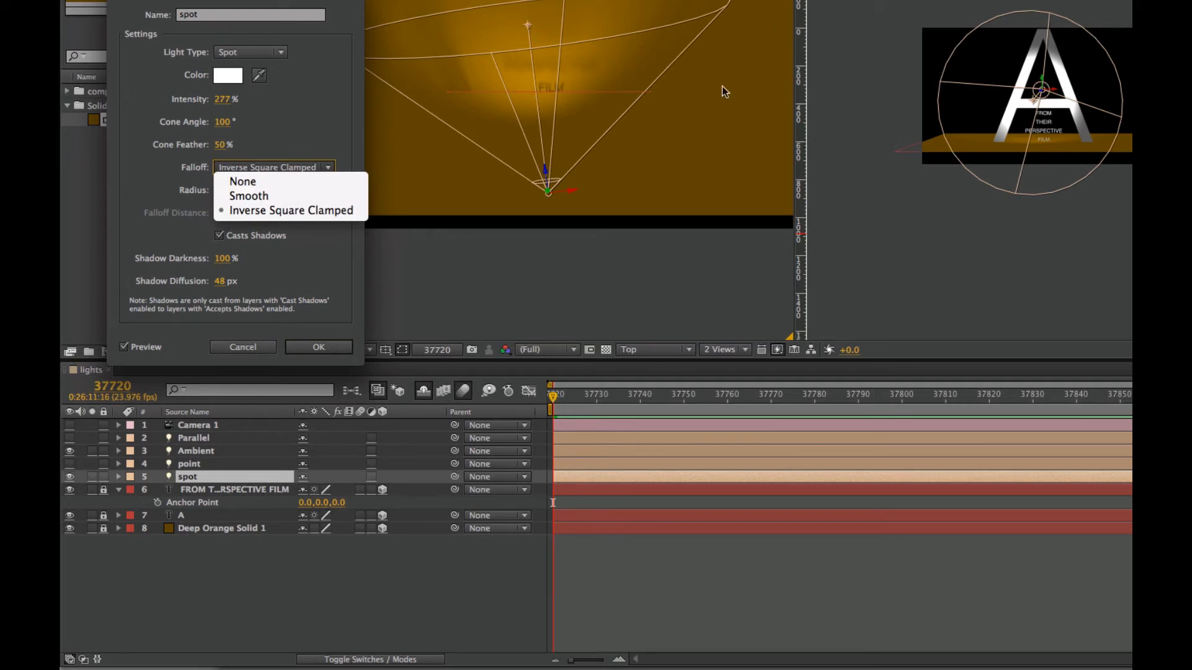
click(308, 195)
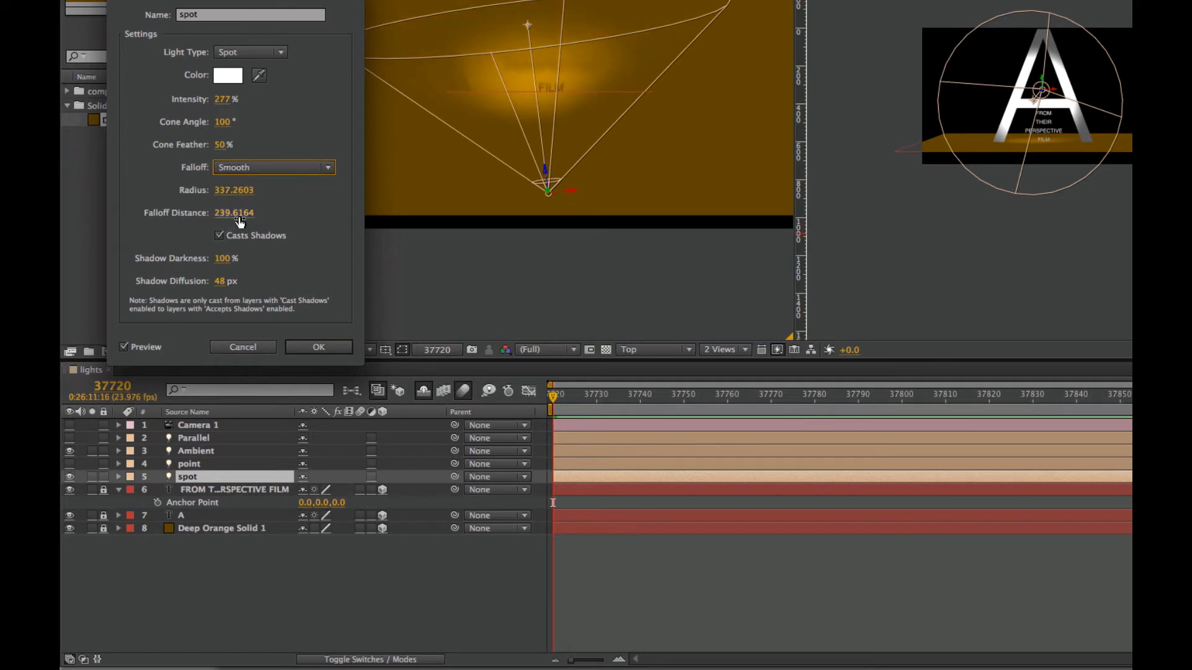
click(234, 190)
text(344)
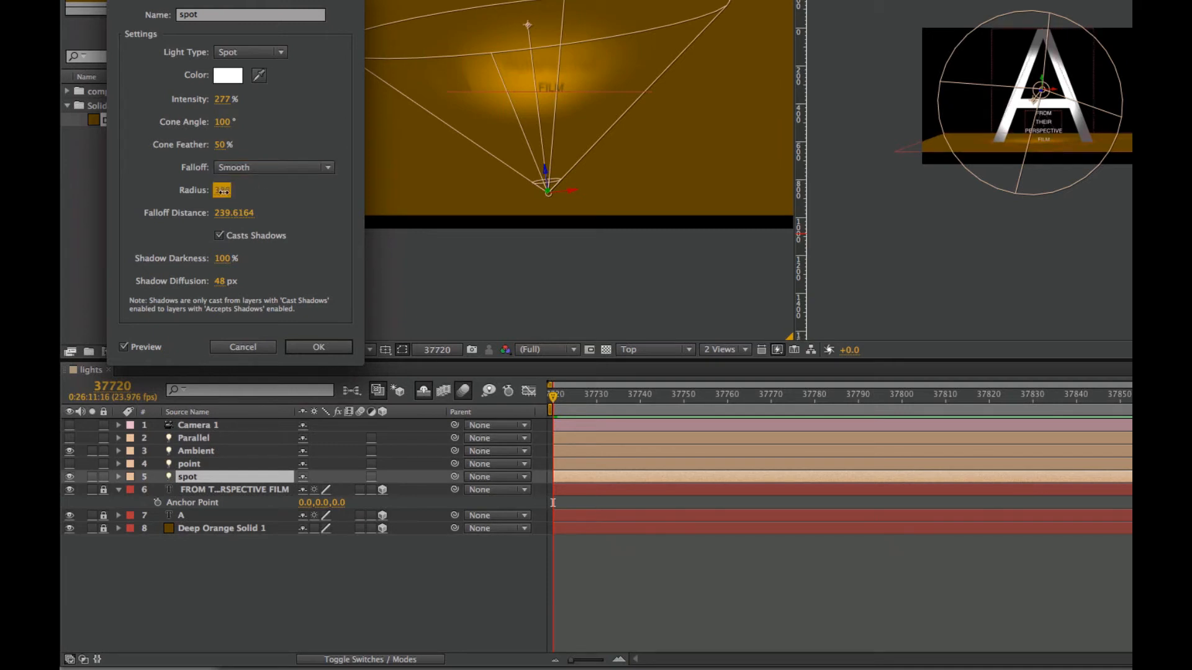
drag(225, 191, 248, 204)
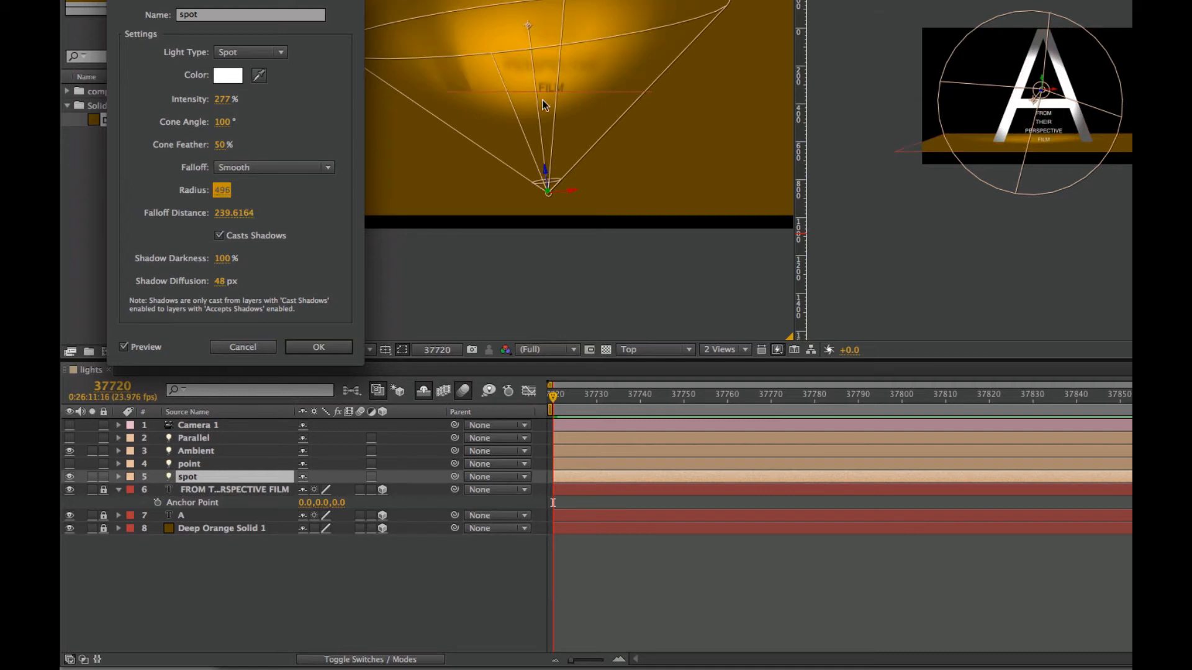
Set the spot light's falloff distance to 439 and shadow darkness to 319%, and apply the settings.
click(224, 213)
text(355)
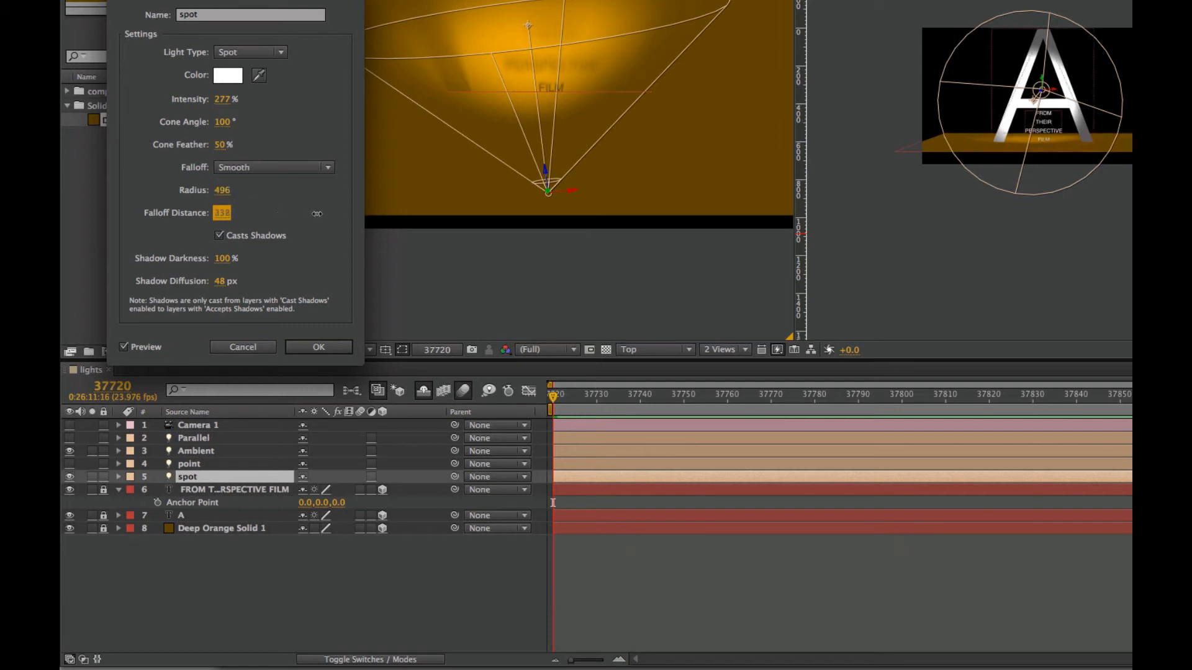
drag(225, 216, 285, 216)
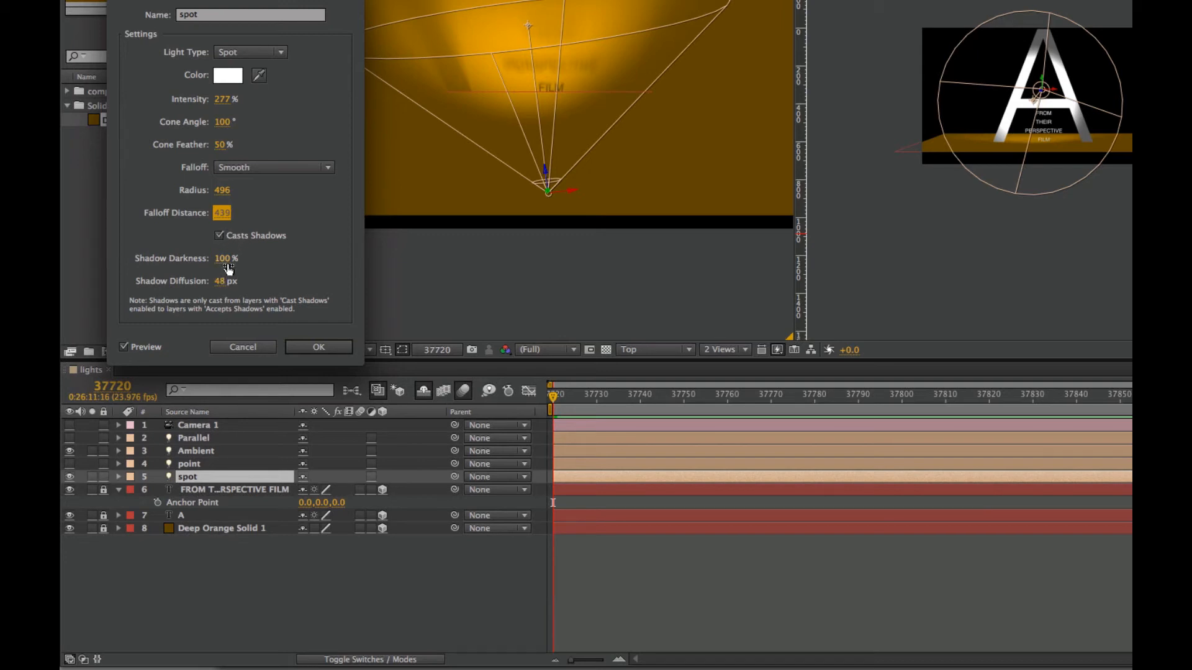
drag(224, 260, 286, 259)
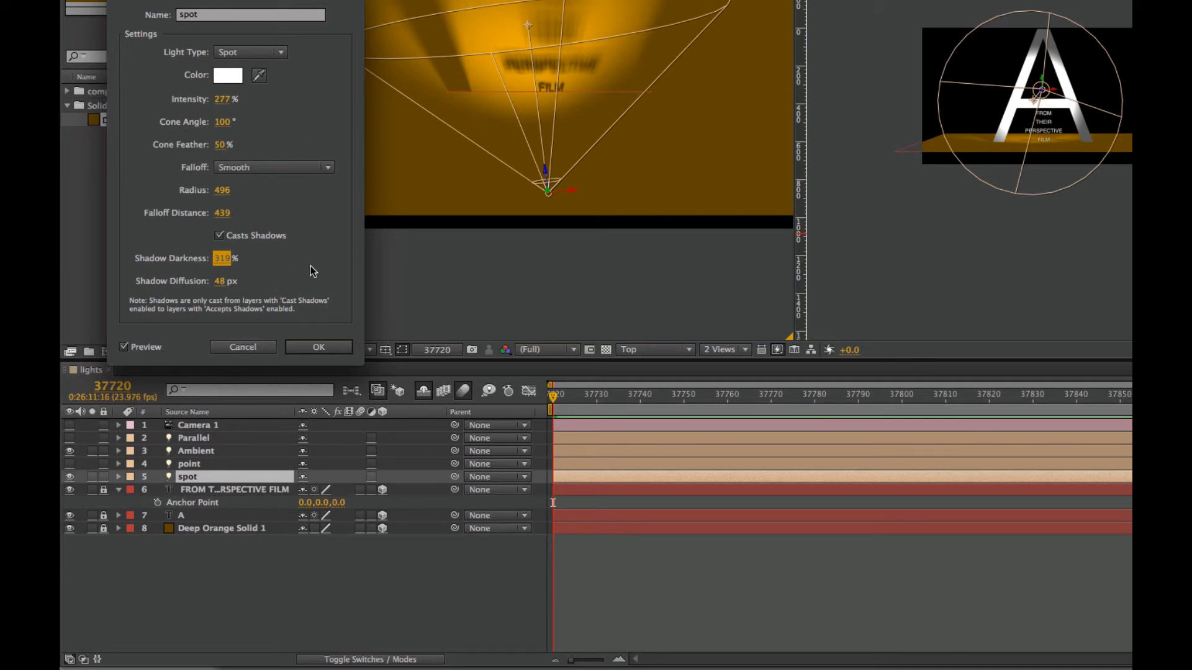
click(320, 346)
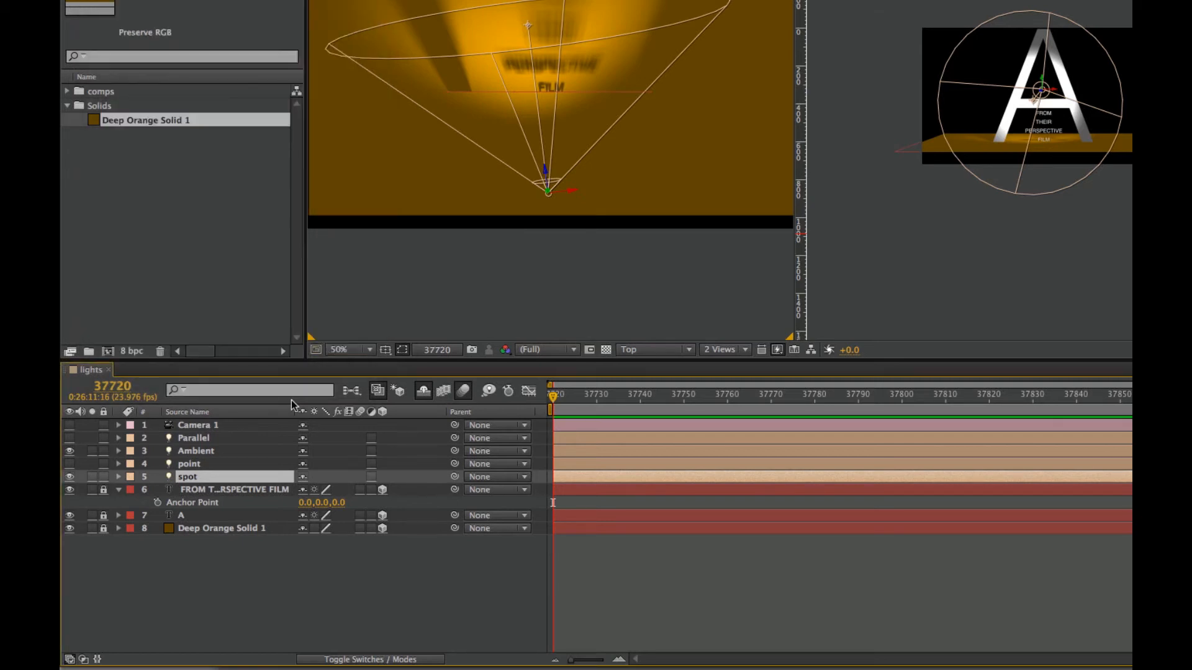
Examine the spot layer's Light Options and Transform properties in the timeline, and collapse the layer again.
click(117, 478)
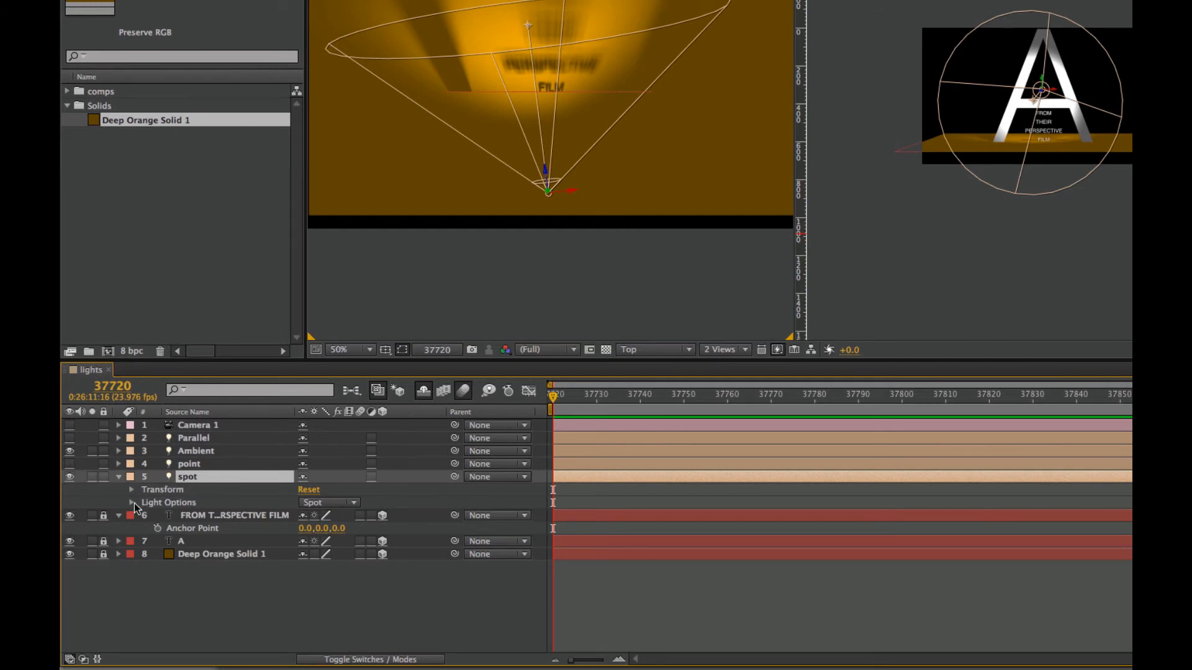
click(131, 502)
scroll(242, 549, down, 2)
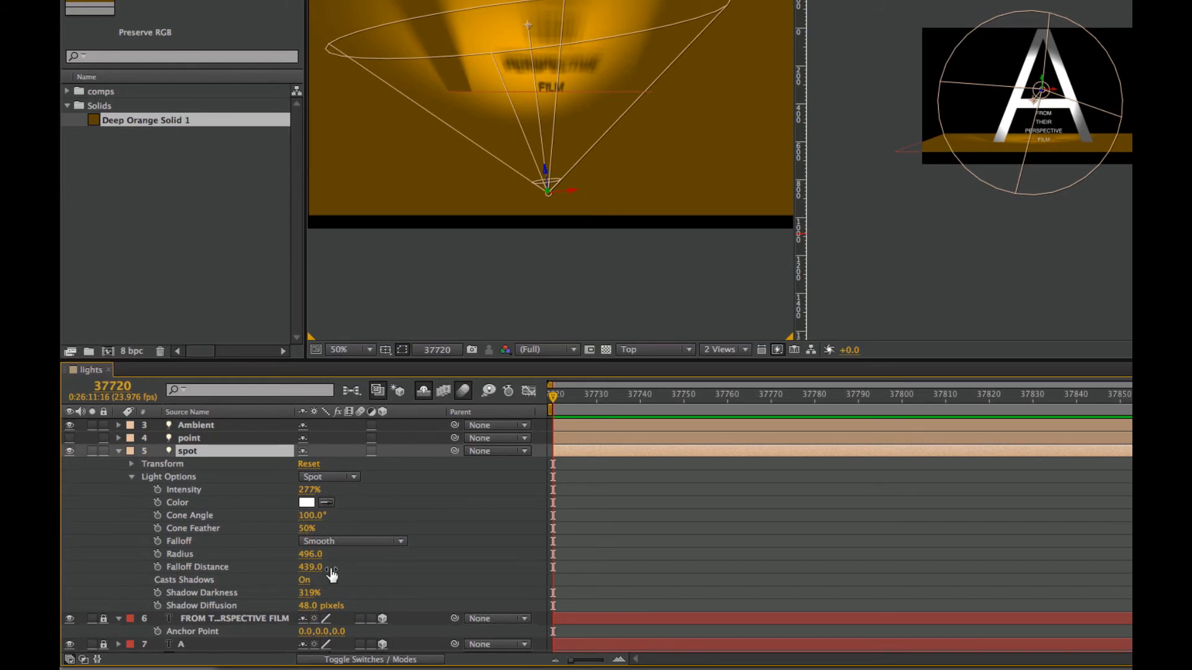
scroll(211, 560, down, 1)
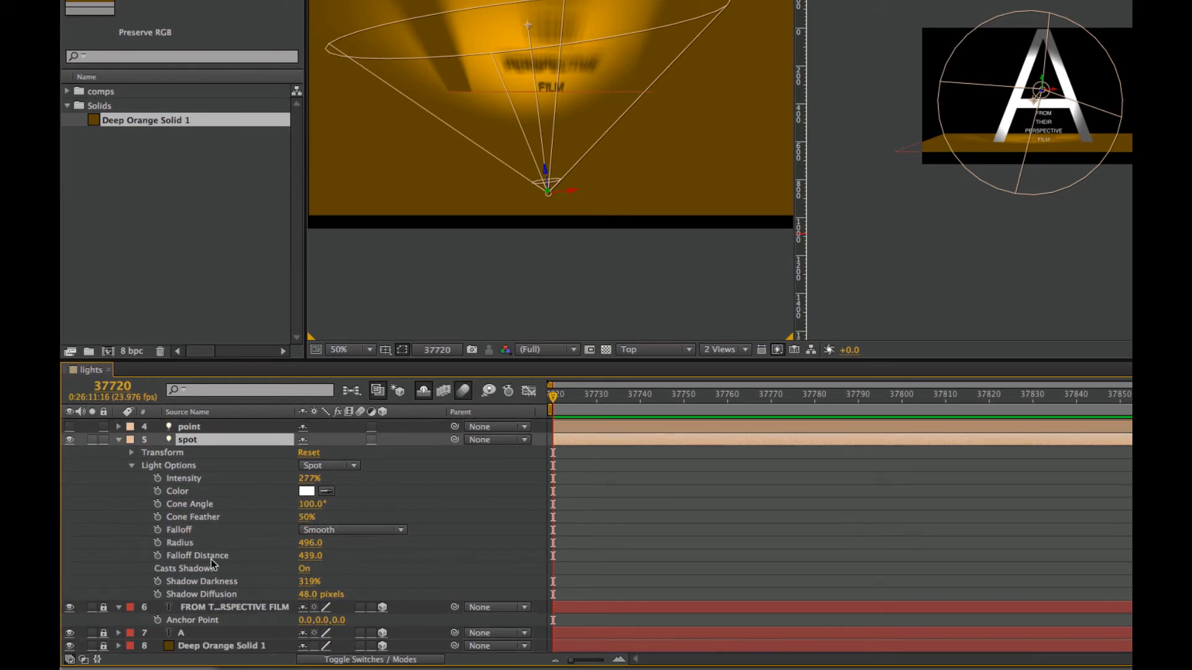
click(132, 452)
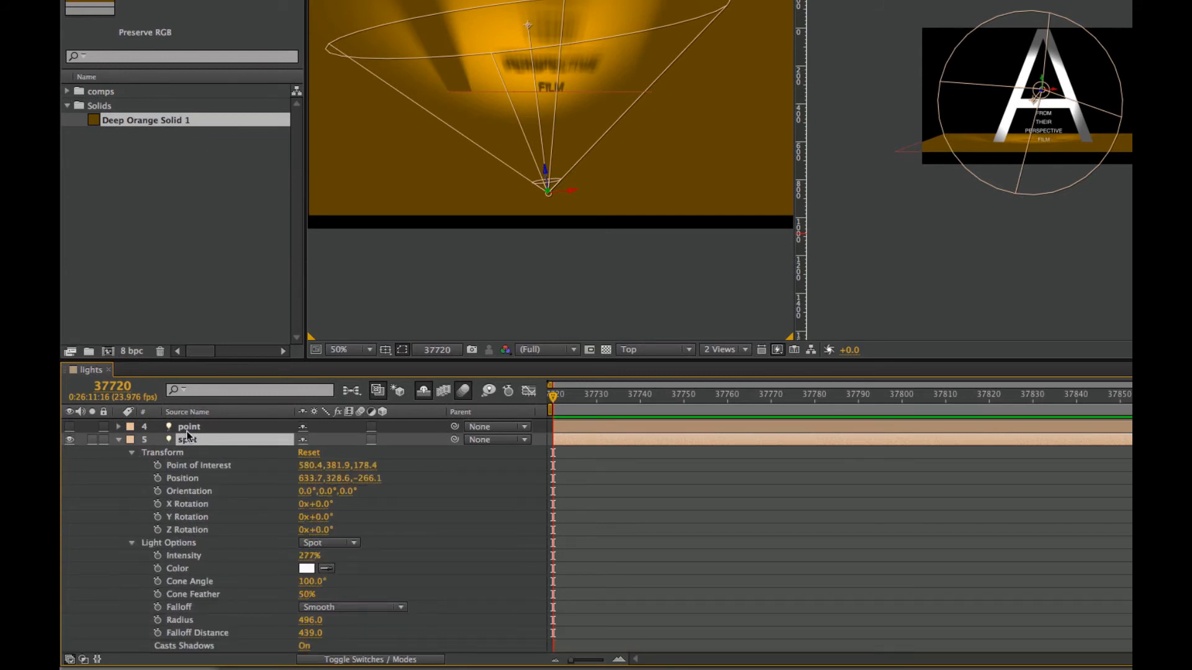
click(131, 453)
click(119, 440)
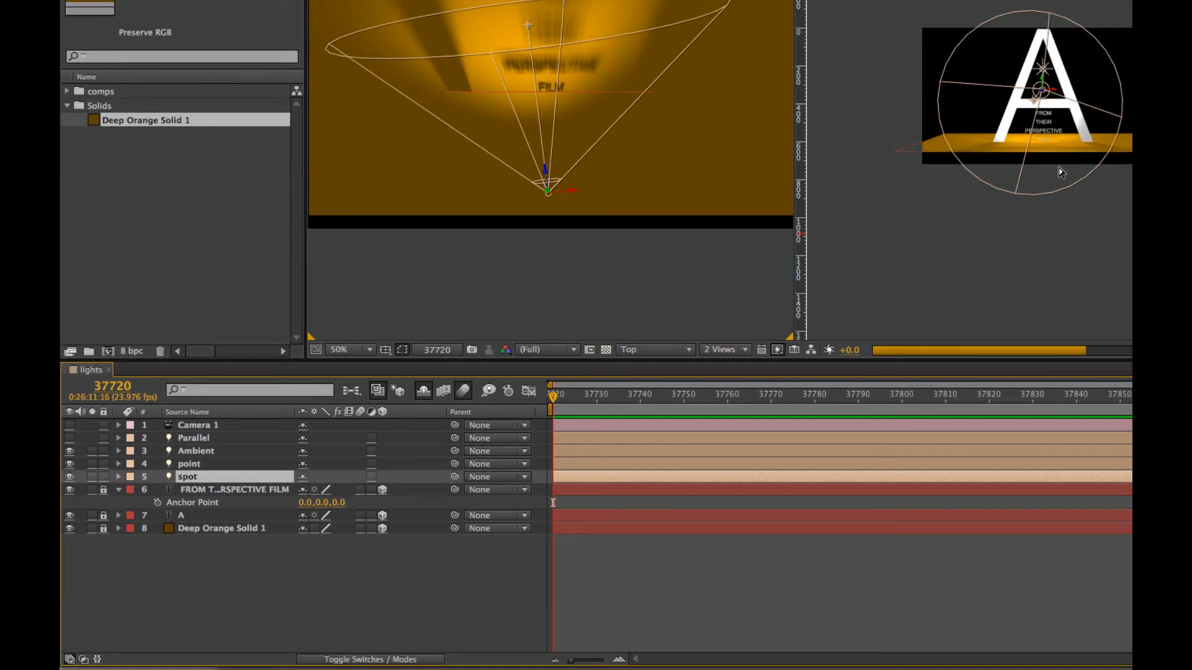
Set the Top view's magnification to 33.3% and enlarge the A and its text in the other view.
scroll(1093, 139, down, 3)
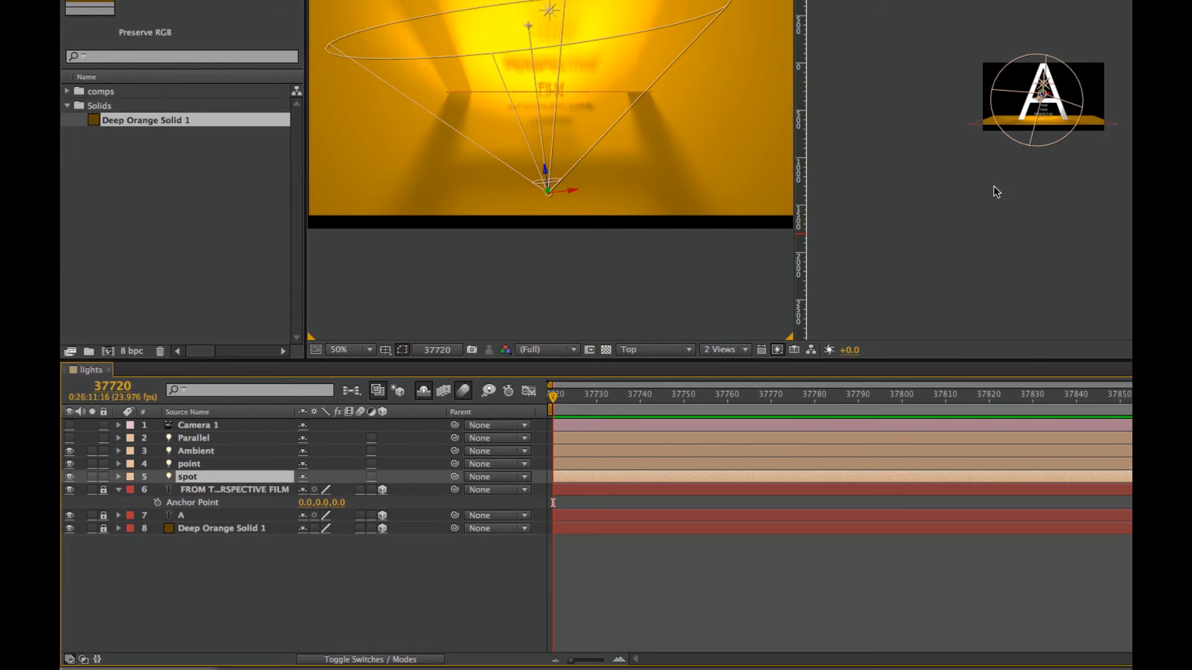
click(345, 351)
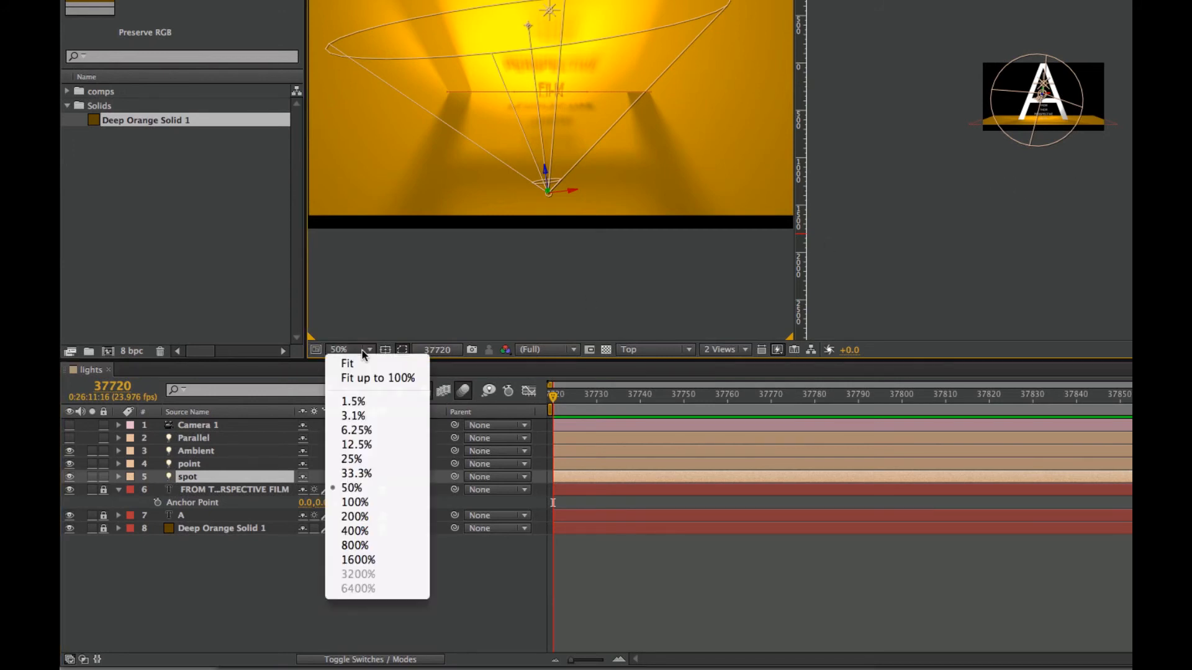
click(373, 367)
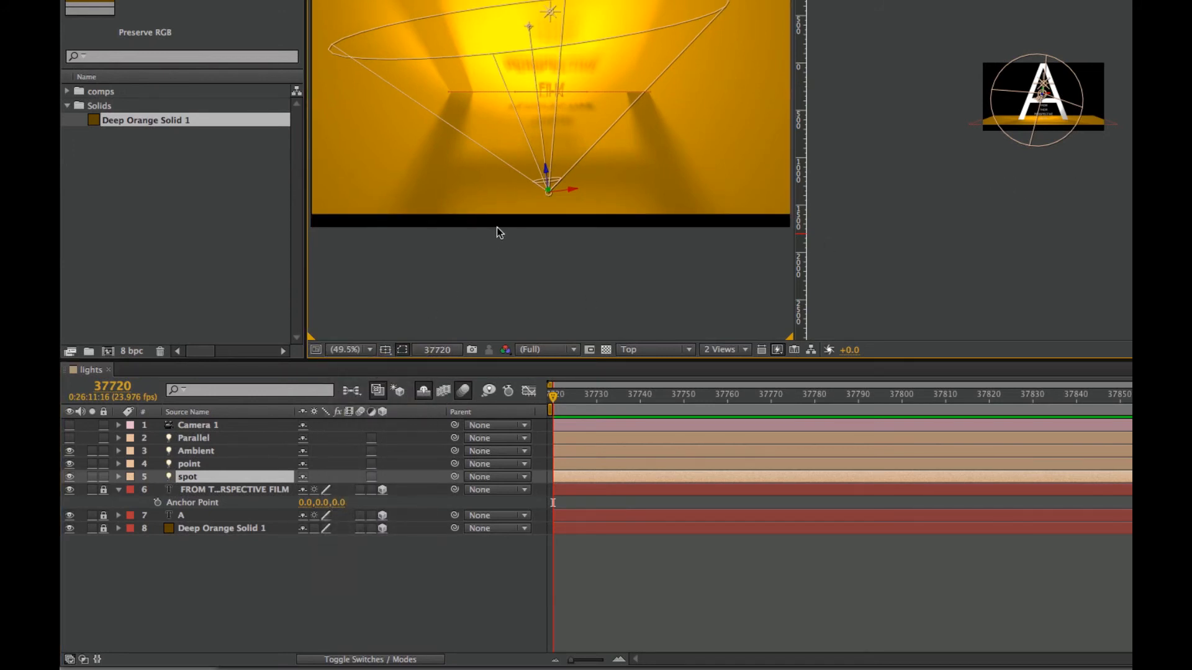
click(369, 351)
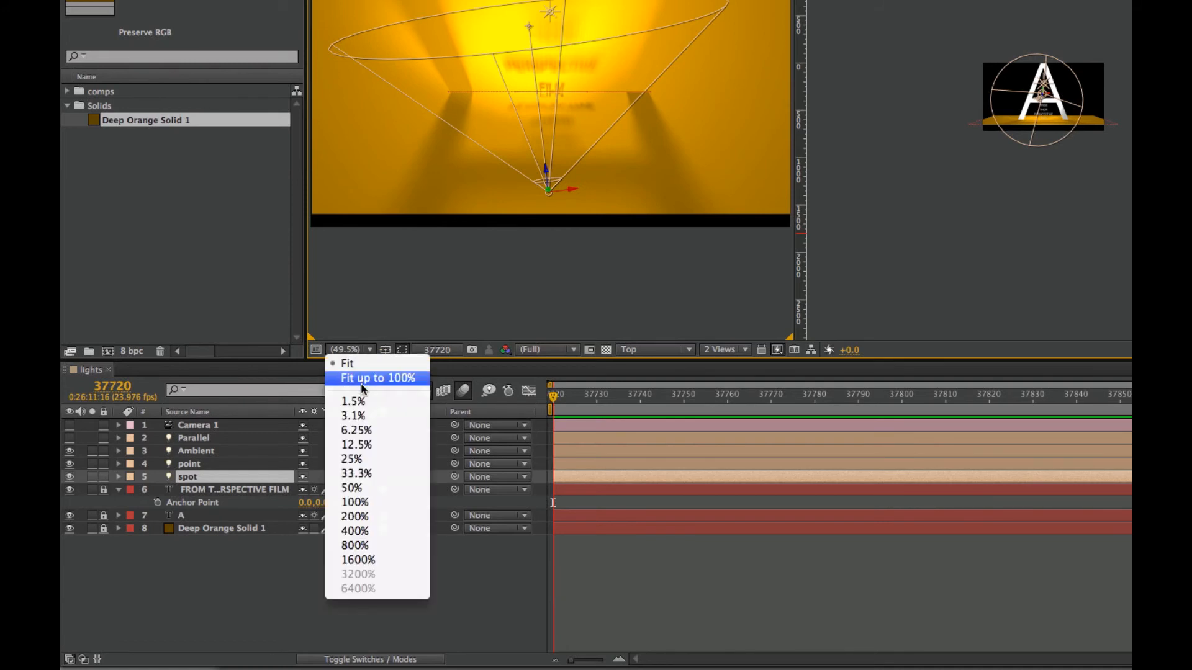
click(367, 473)
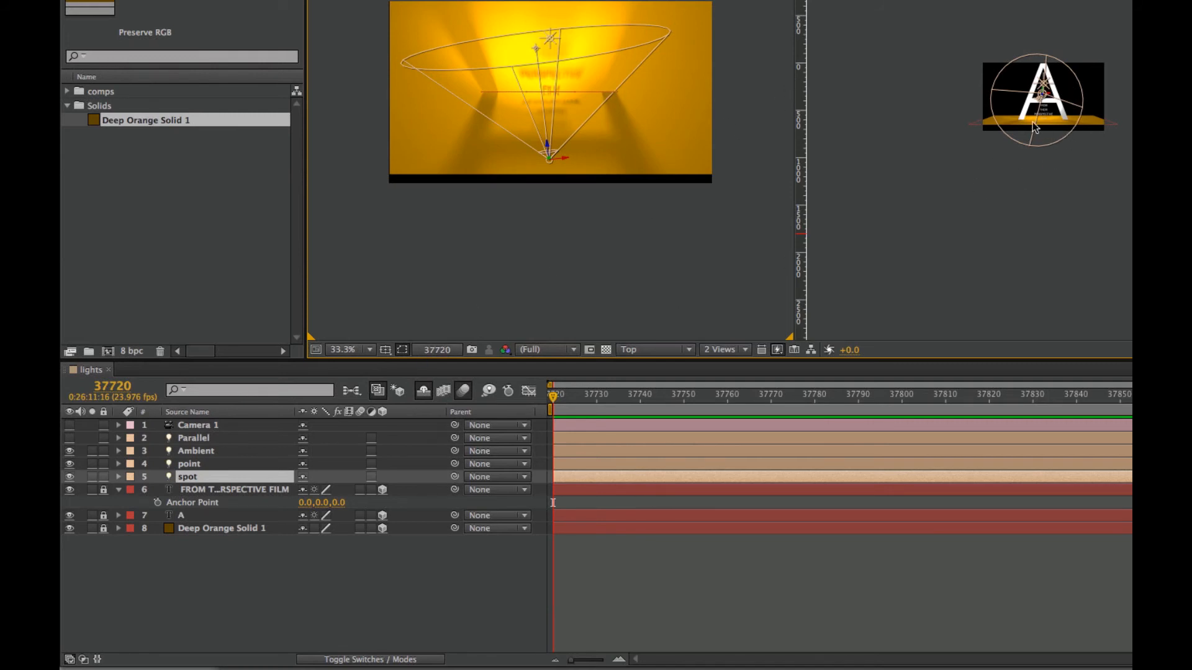
scroll(1038, 147, down, 5)
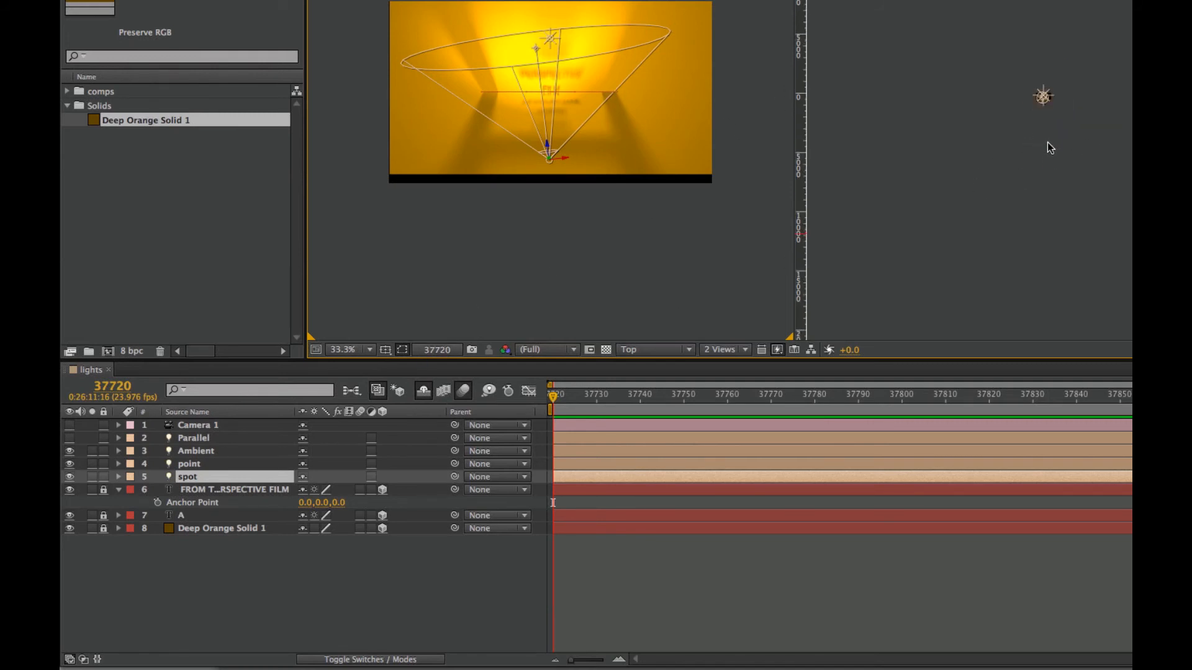
scroll(1048, 143, up, 5)
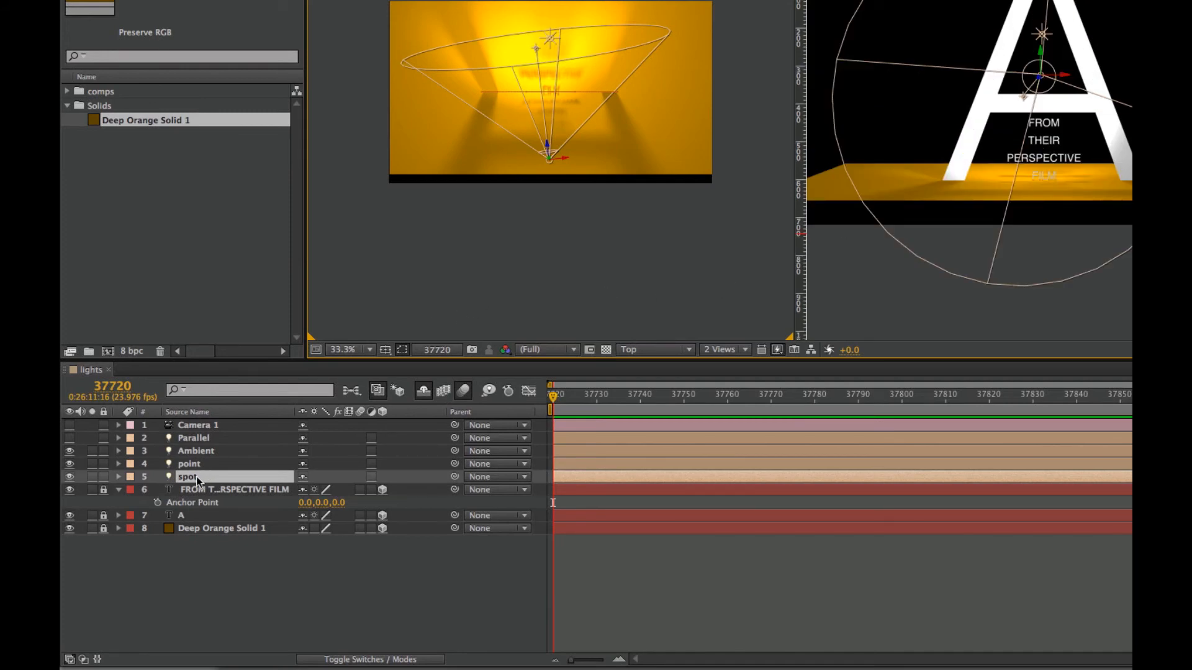
Turn off the spot light layer and turn on the Camera 1 layer.
click(70, 477)
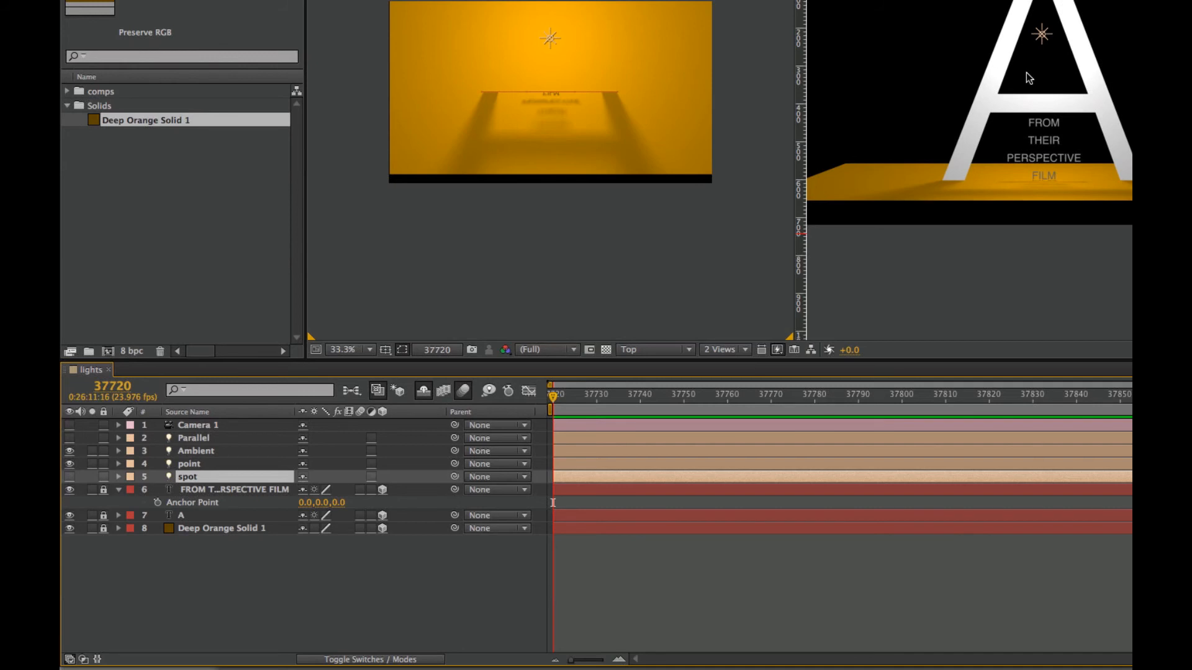
click(70, 426)
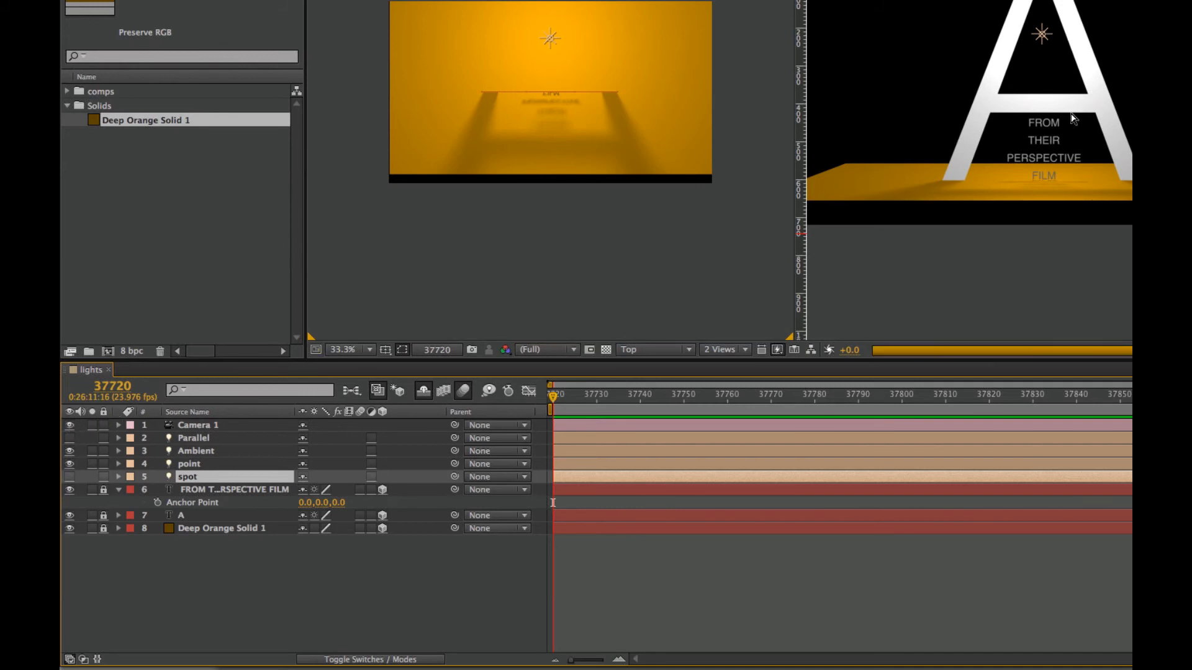
Orbit Camera 1 around the A and its text to examine the point light's shadows on the floor.
drag(1067, 106, 1076, 79)
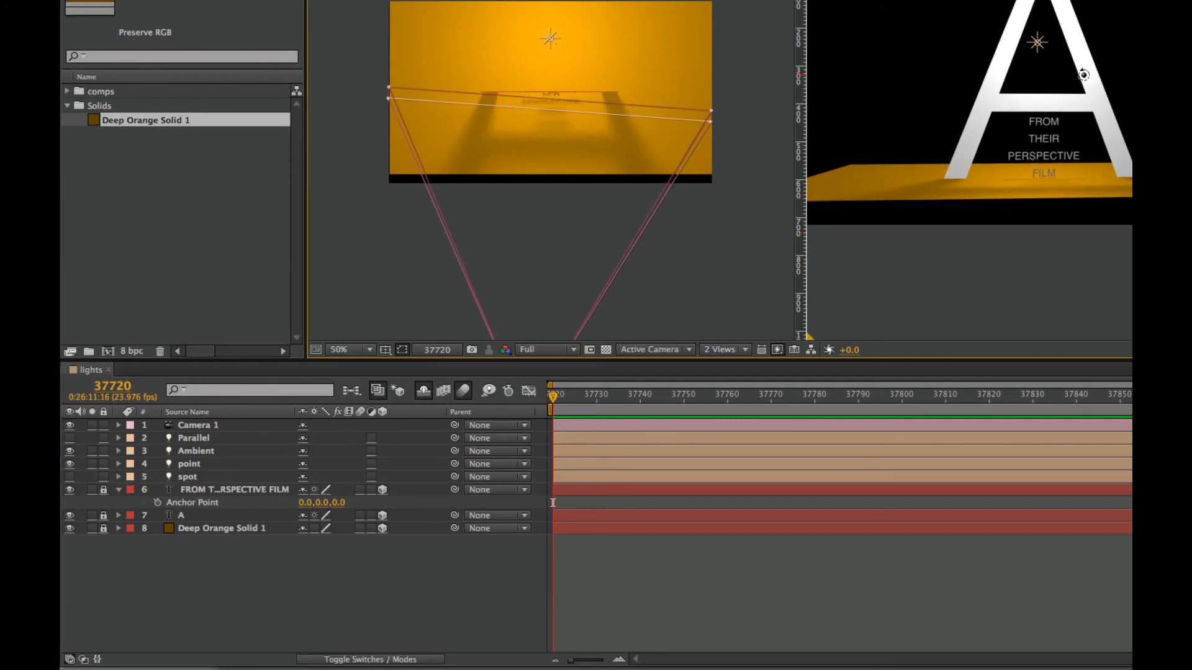
drag(1083, 75, 1061, 89)
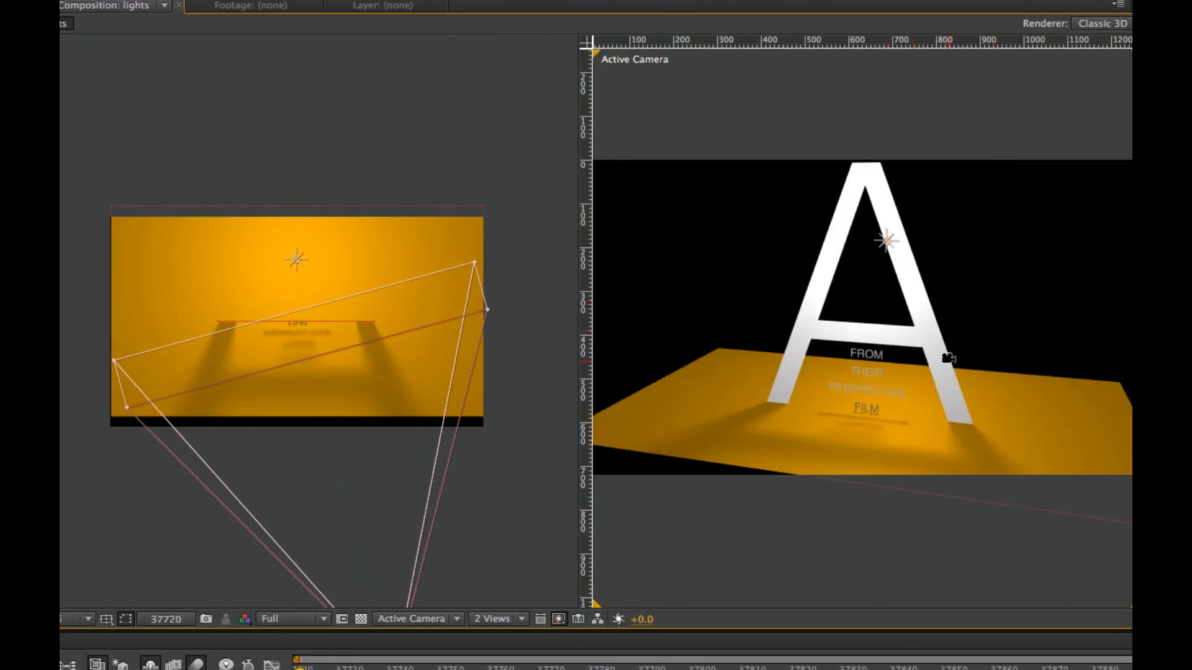
drag(948, 358, 993, 409)
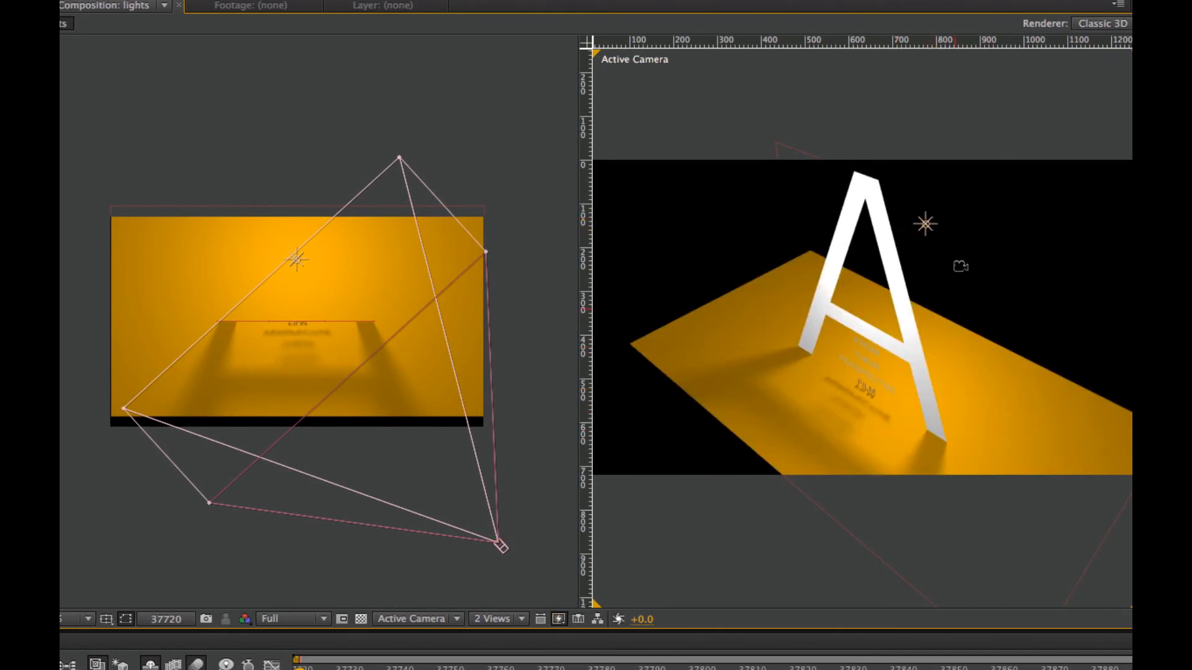
drag(963, 314, 937, 338)
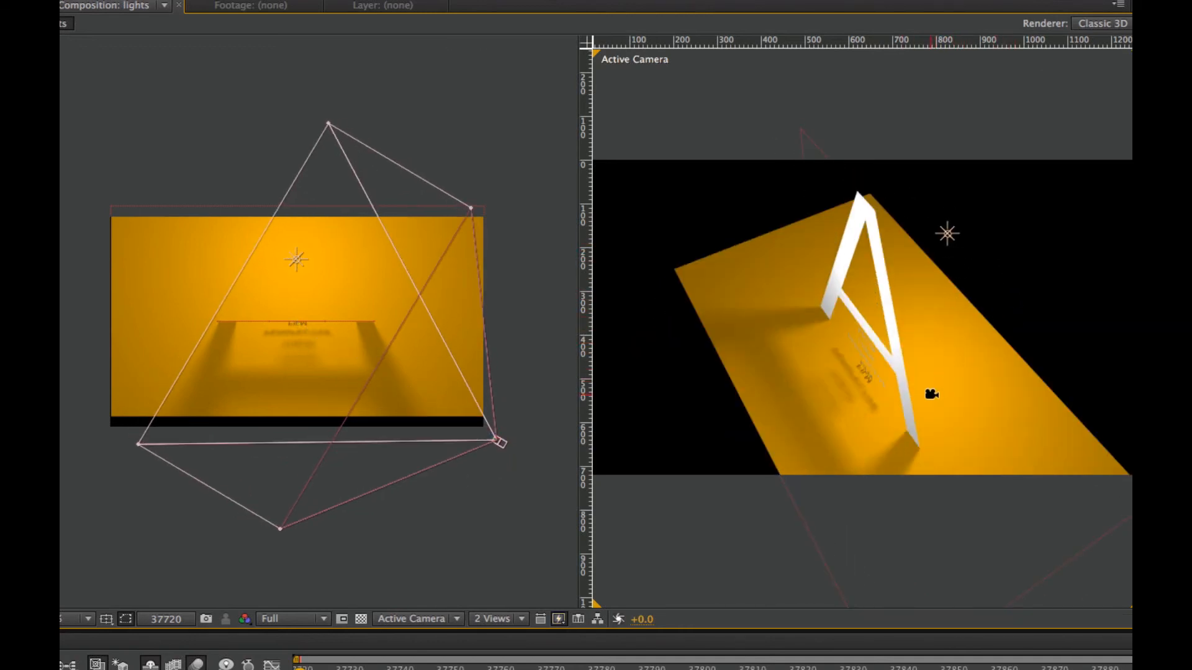
drag(924, 394, 1025, 317)
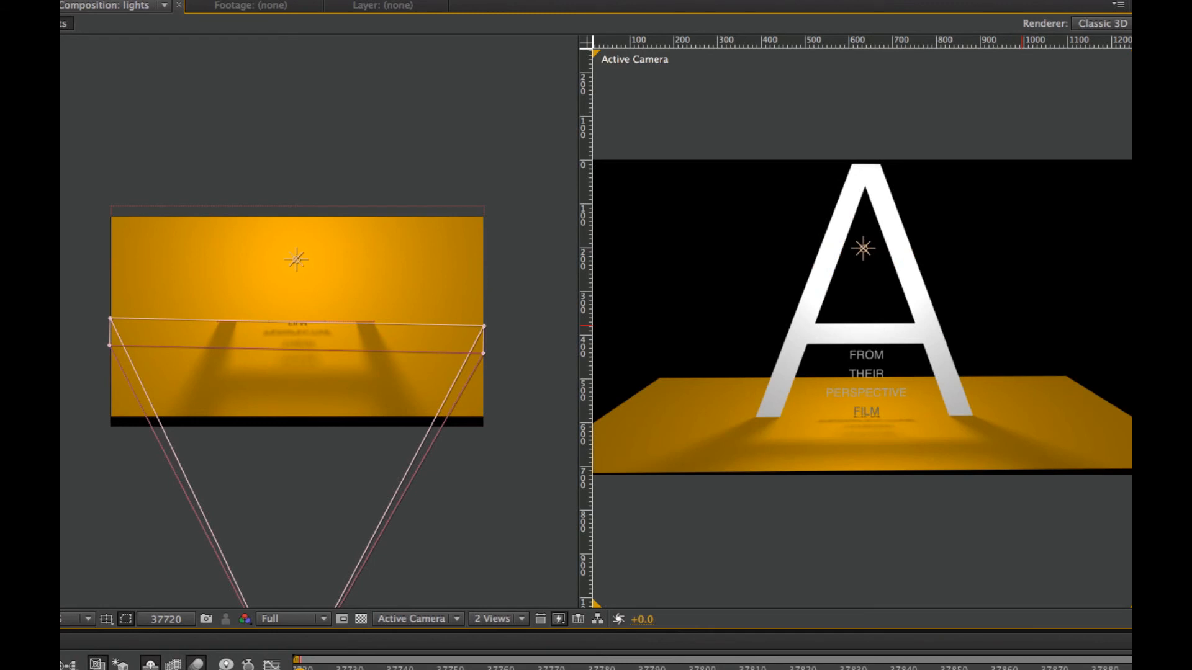
Turn off the point light layer and turn on the Parallel light layer.
key(Delete)
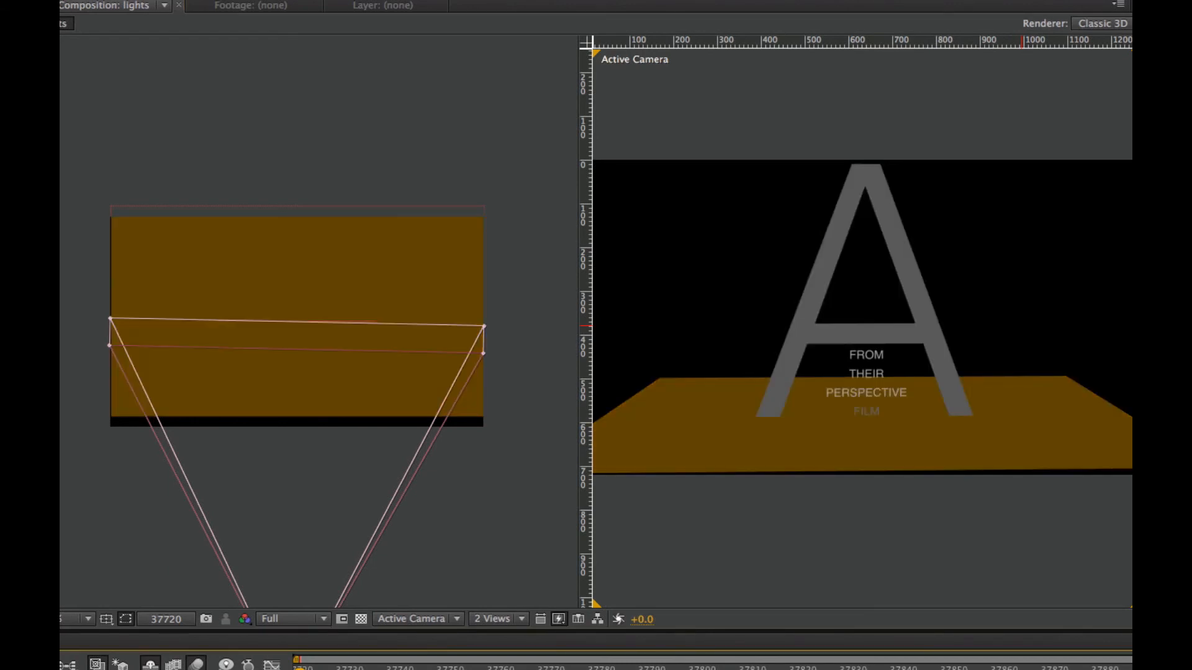
key(ctrl+z)
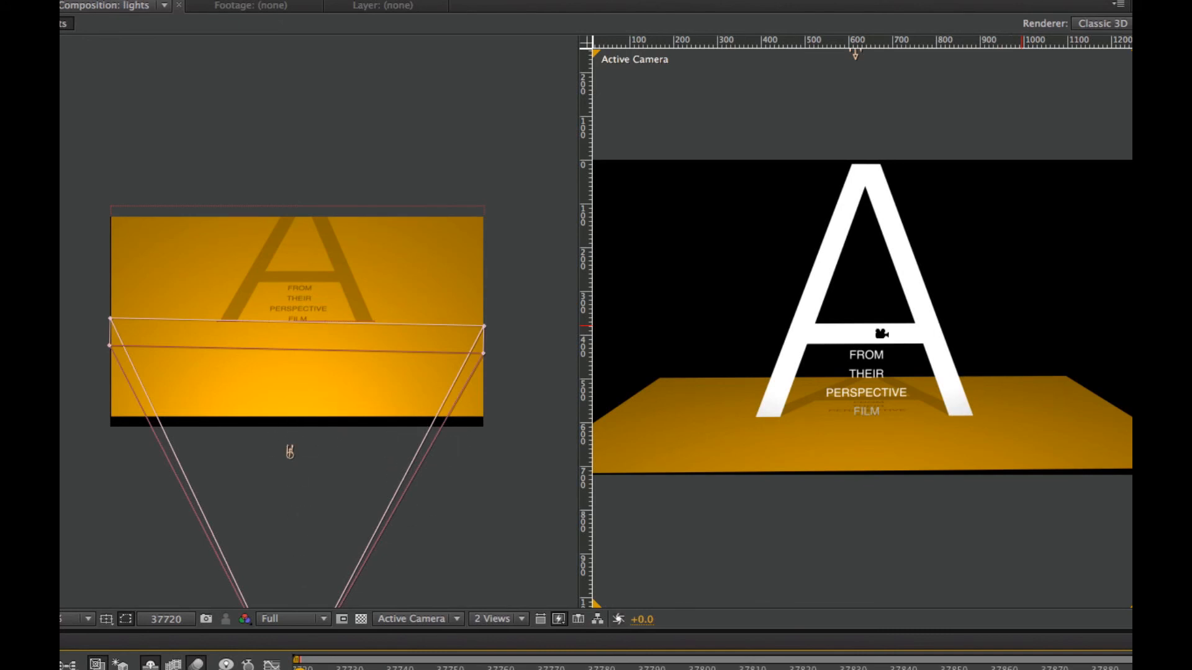
Orbit Camera 1 above, behind and in front of the A to examine the shadows cast by the Parallel light.
drag(896, 287, 959, 380)
drag(896, 267, 903, 332)
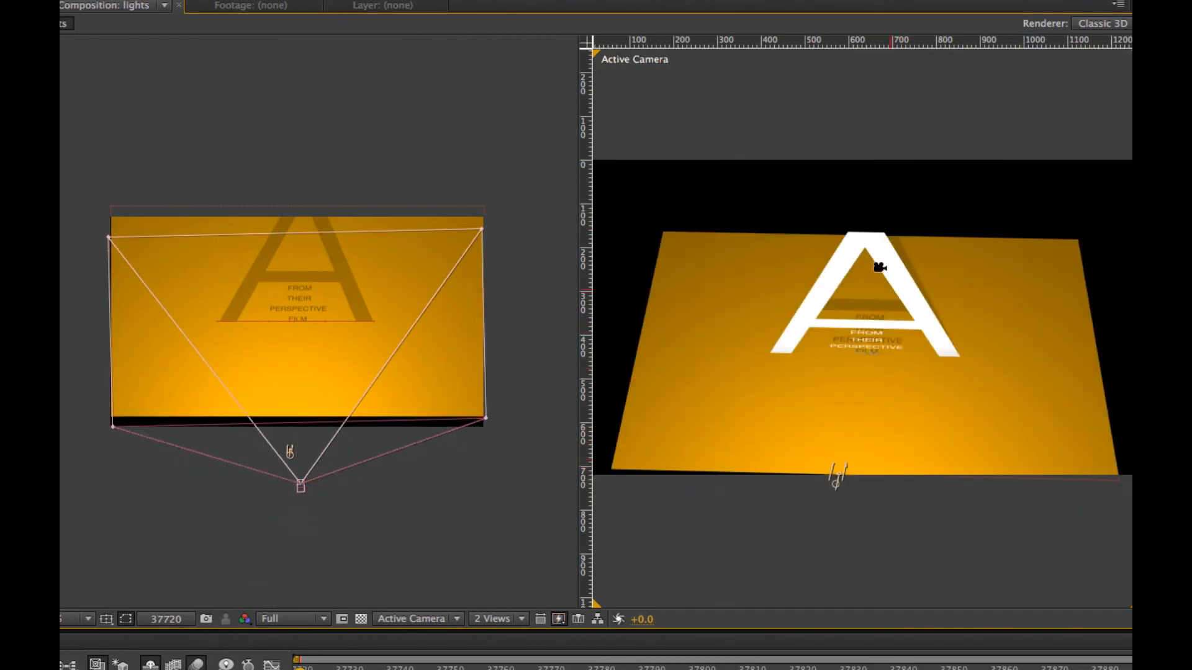
drag(872, 279, 919, 359)
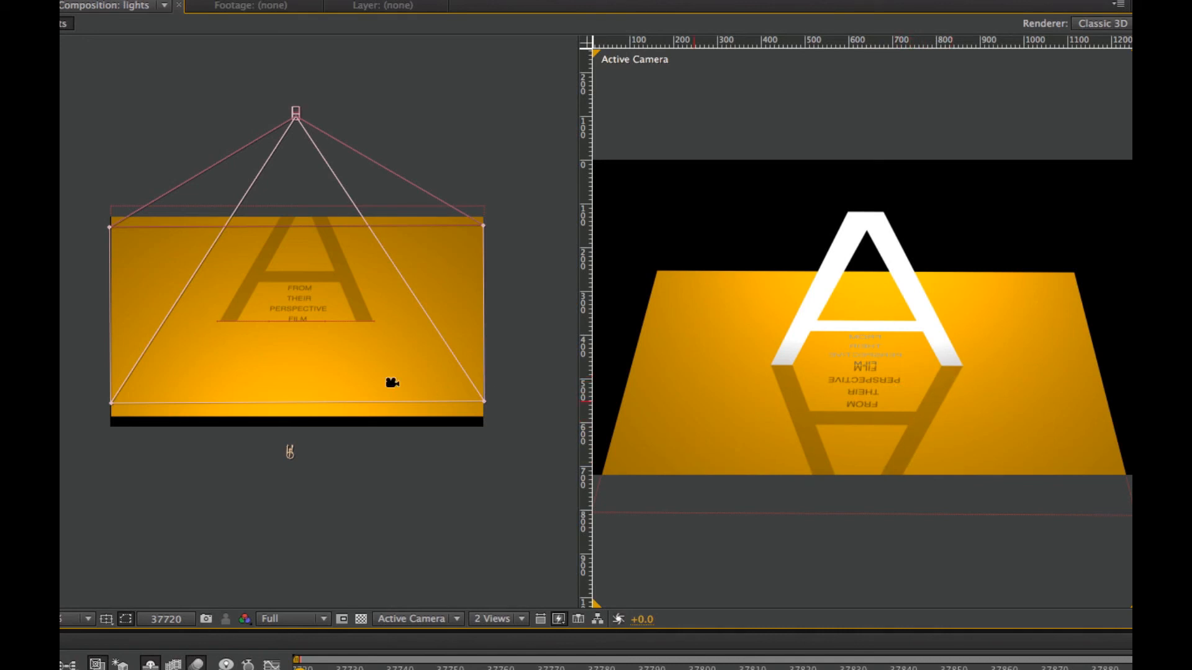
drag(846, 366, 856, 175)
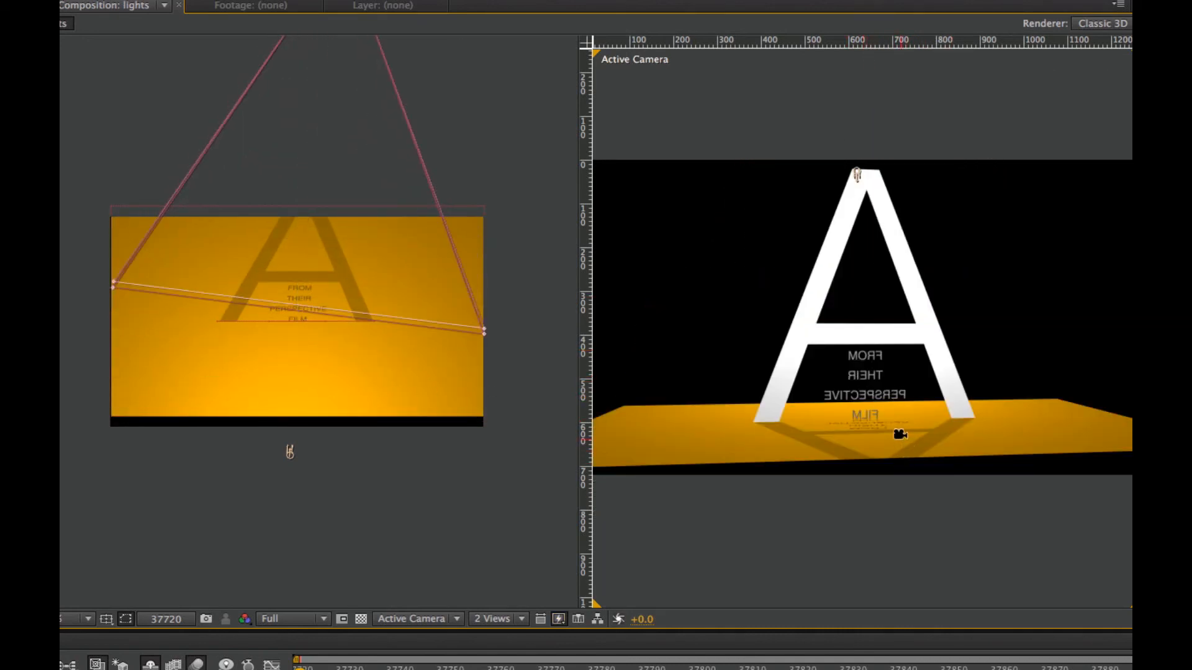
key(ctrl+a)
drag(884, 423, 859, 386)
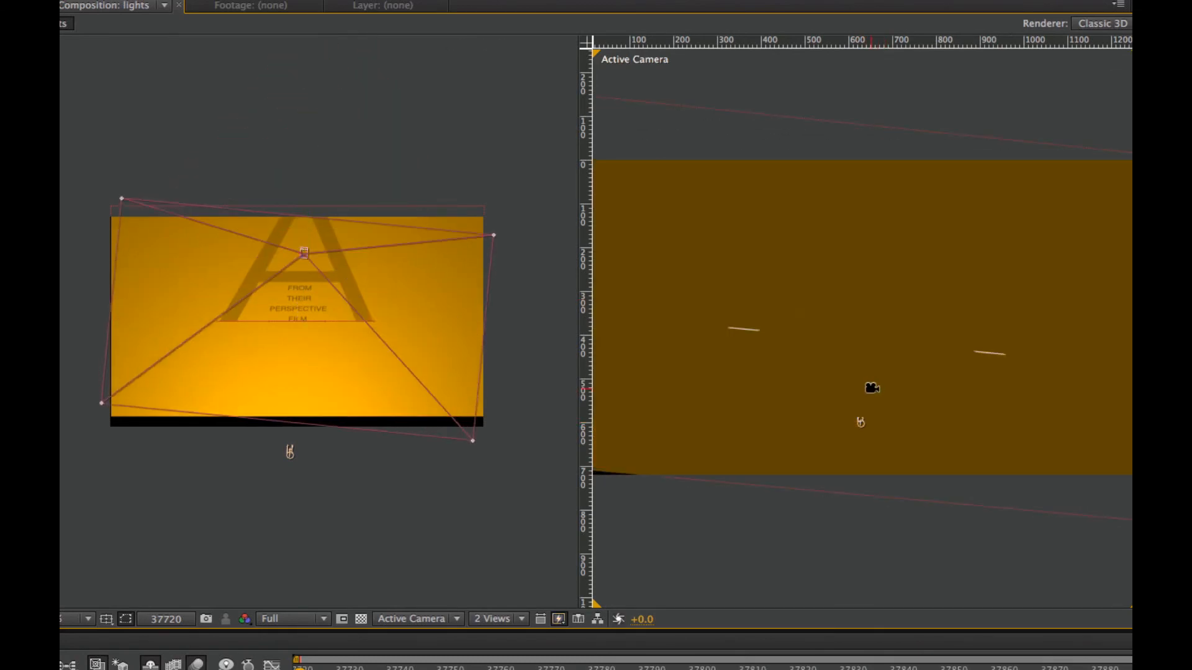
drag(884, 277, 934, 397)
drag(911, 354, 925, 408)
drag(883, 339, 883, 348)
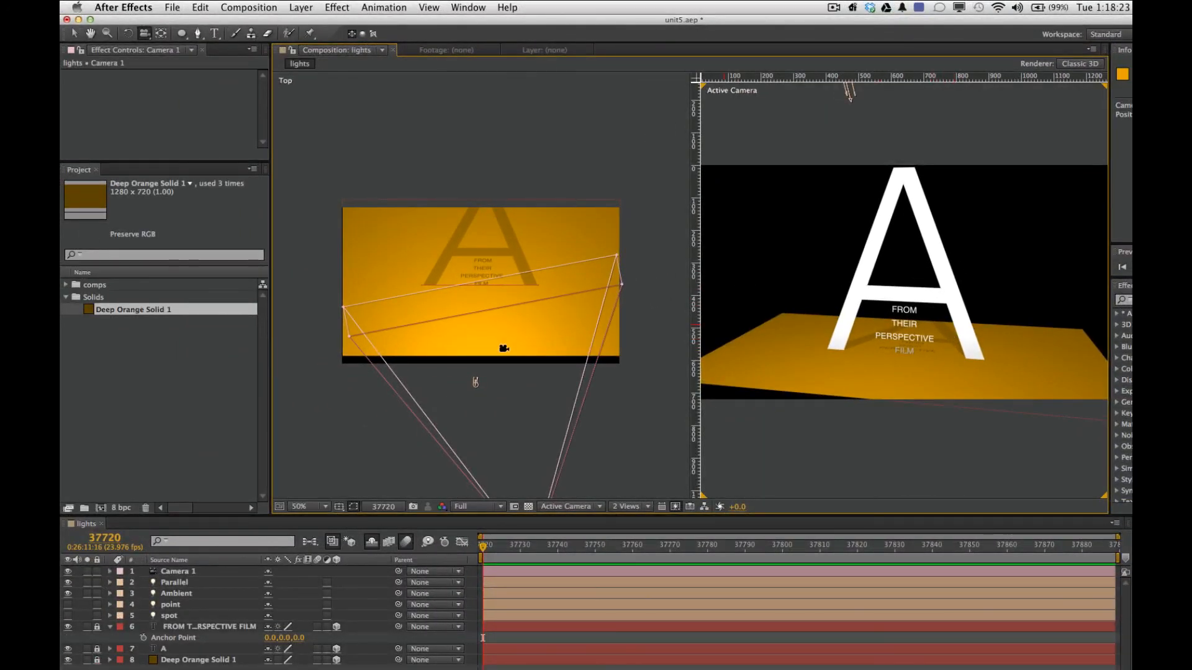
Set the Parallel light's intensity to 297% in its light settings.
double_click(186, 584)
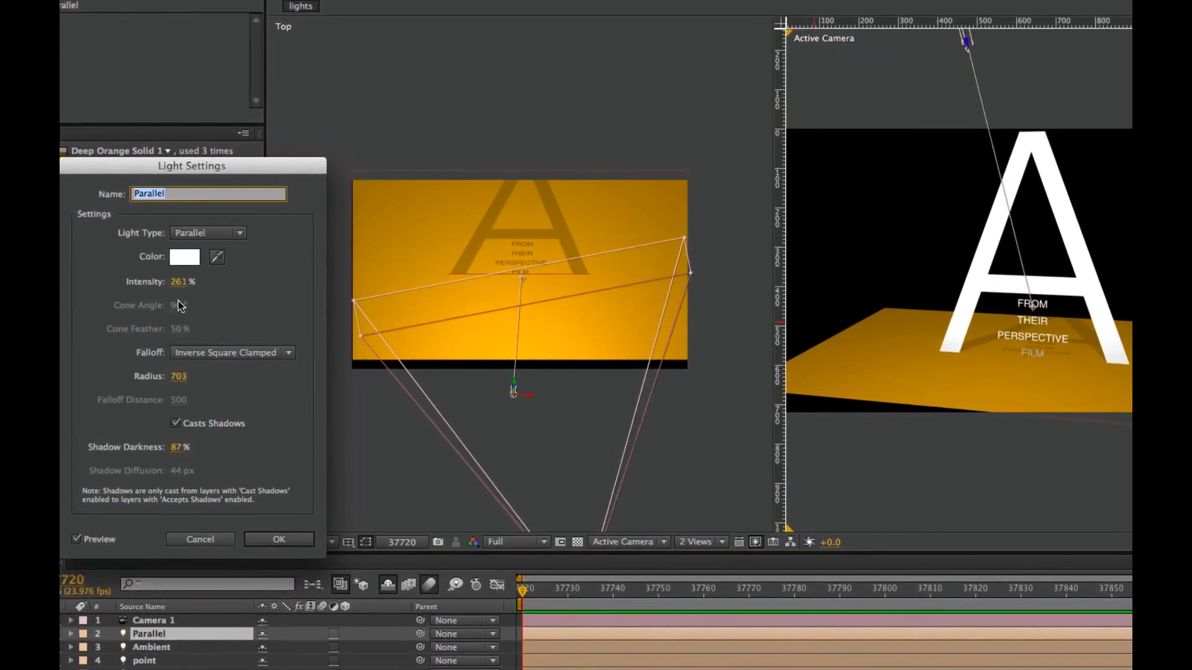
drag(179, 288, 204, 288)
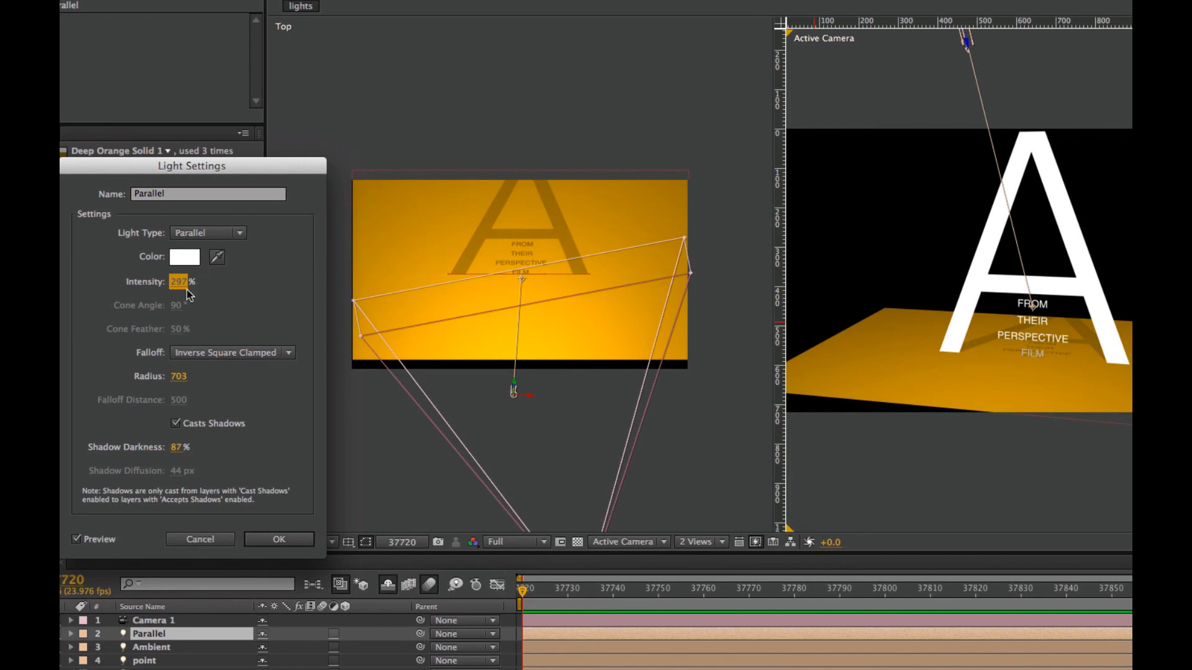
Try a falloff of None on the Parallel light, restore Inverse Square Clamped, apply the settings and deselect the layer.
click(221, 351)
click(243, 342)
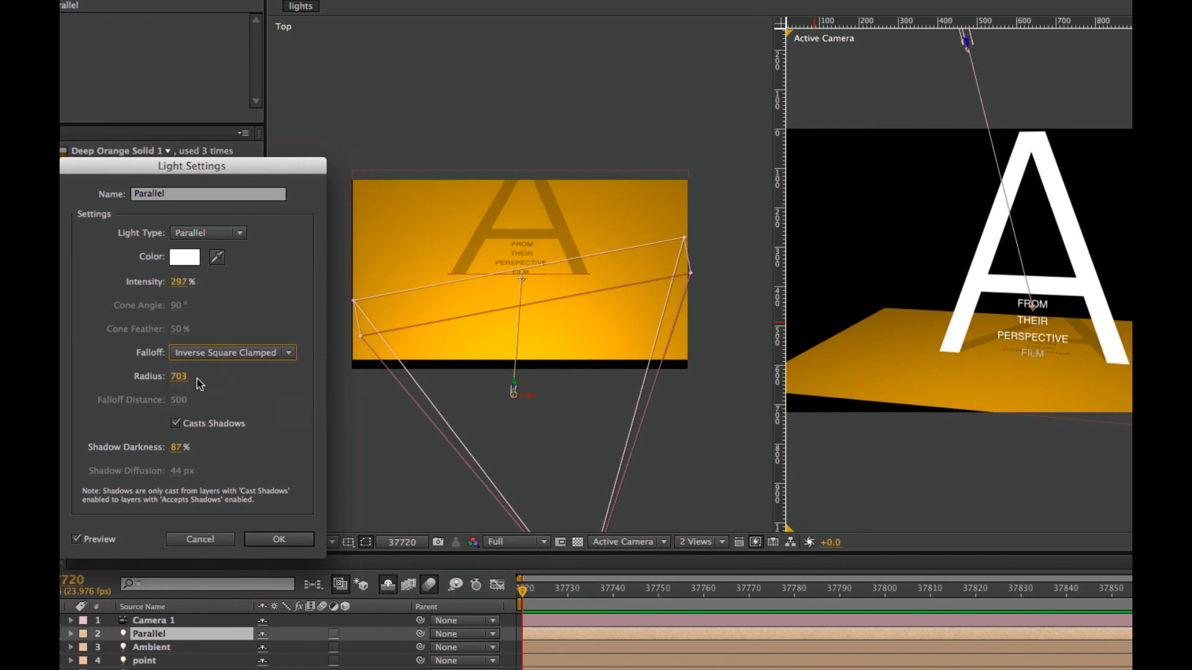
click(229, 353)
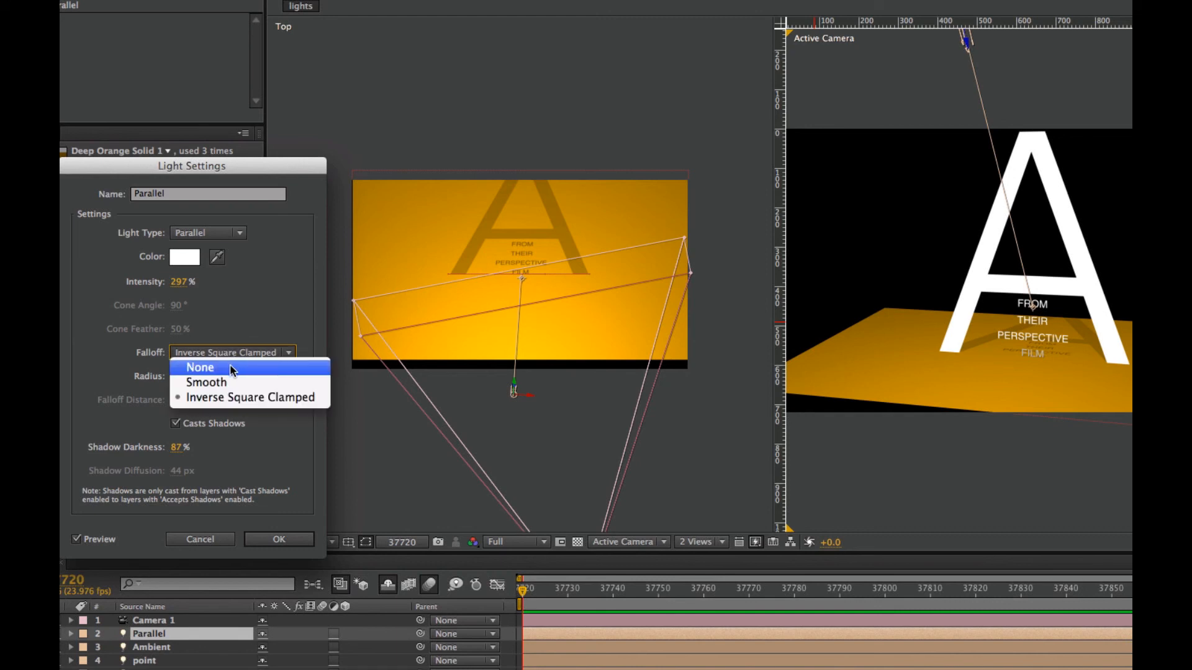
click(225, 368)
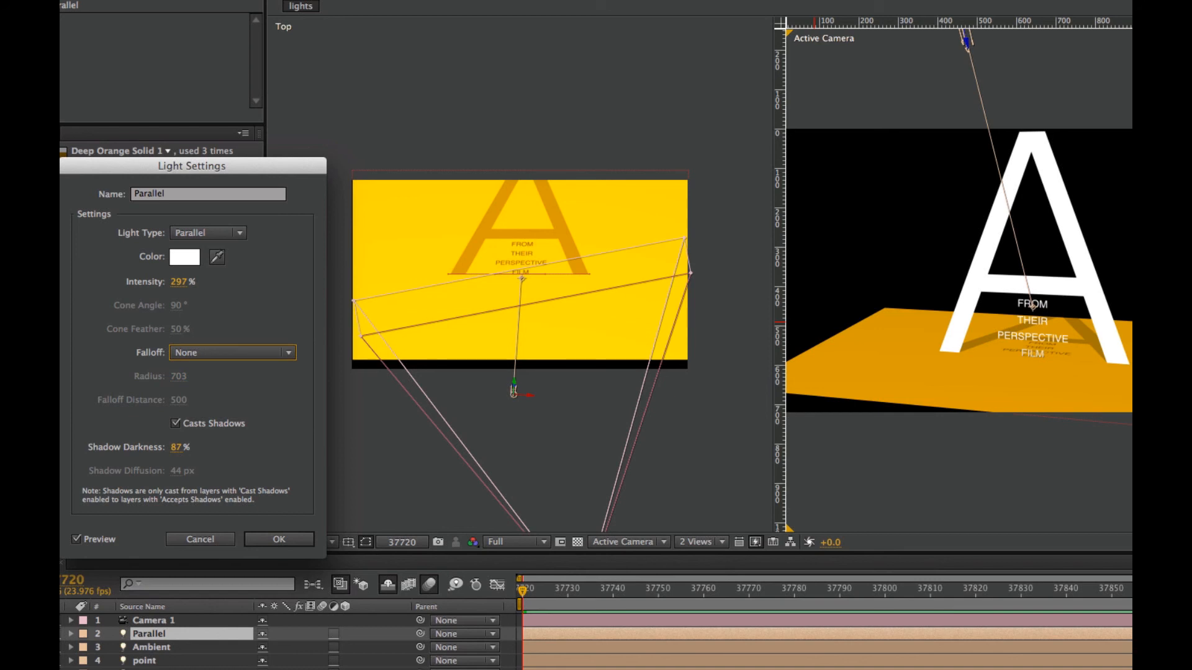
click(249, 358)
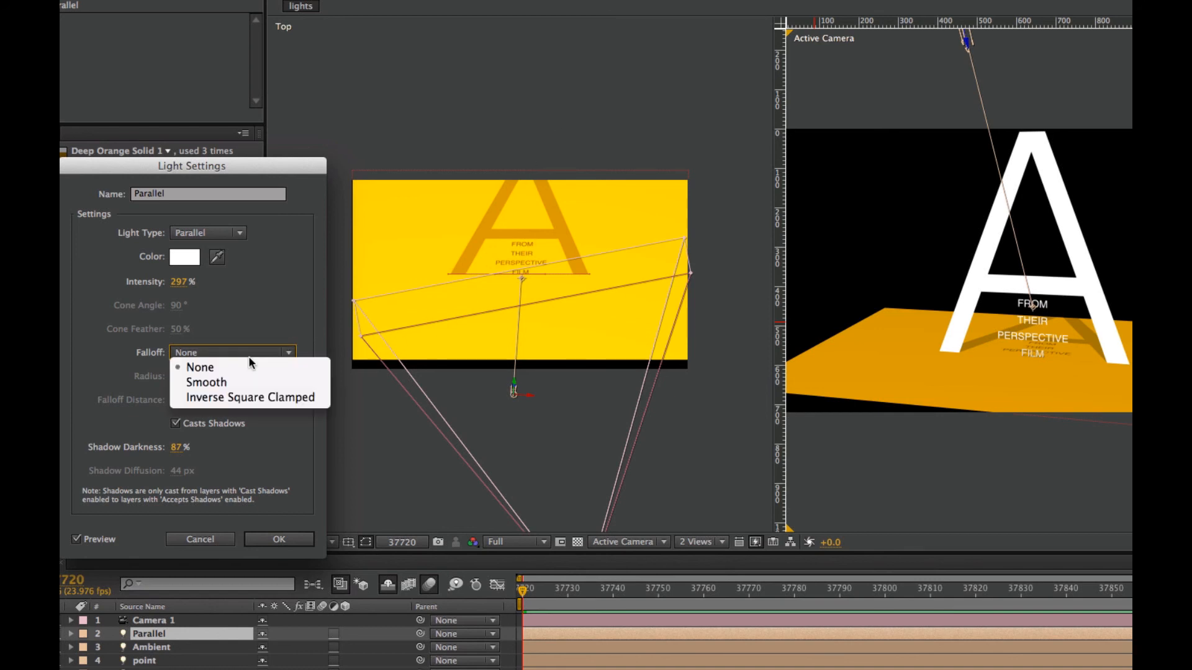
click(251, 398)
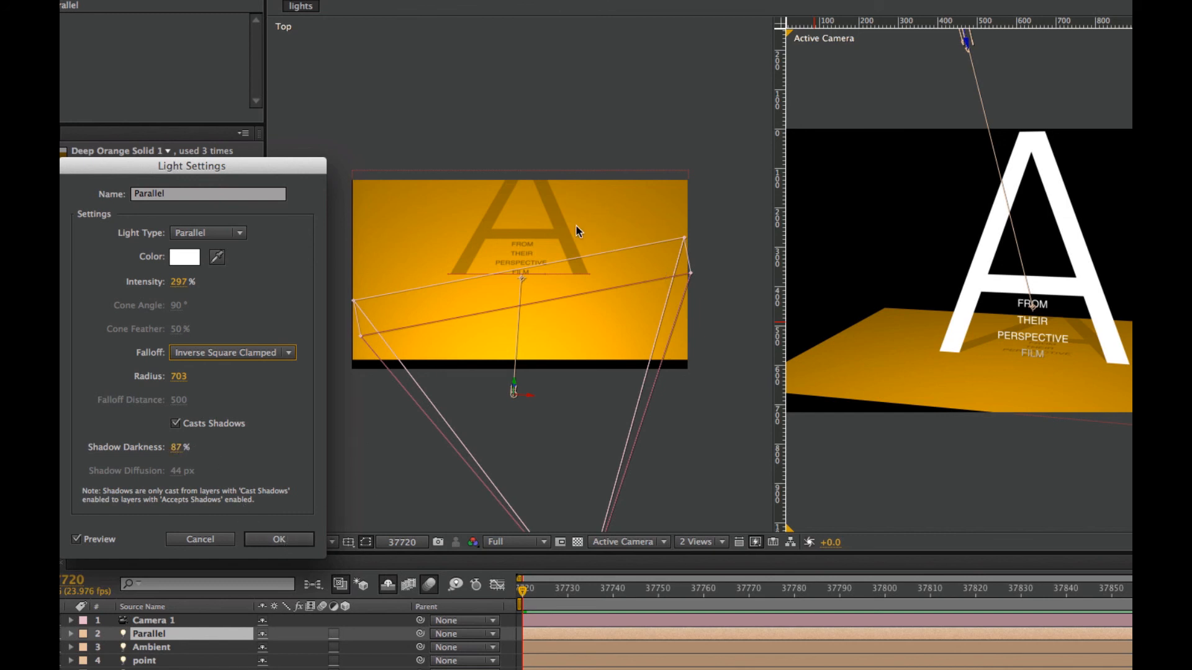
click(278, 539)
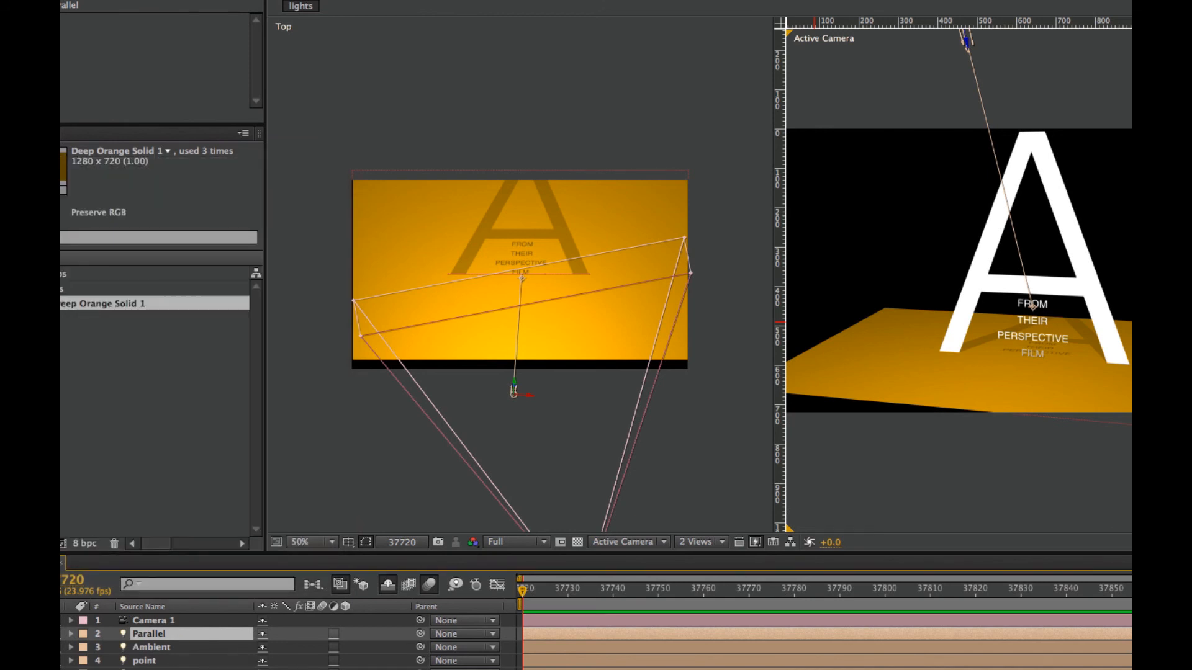
click(759, 479)
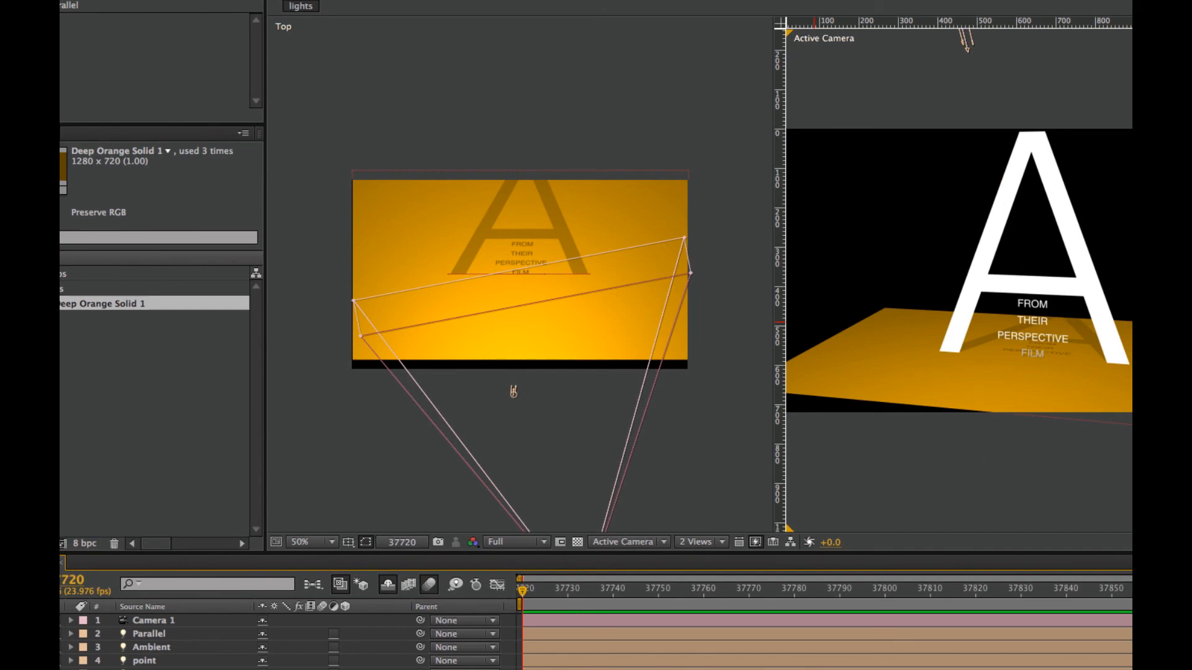